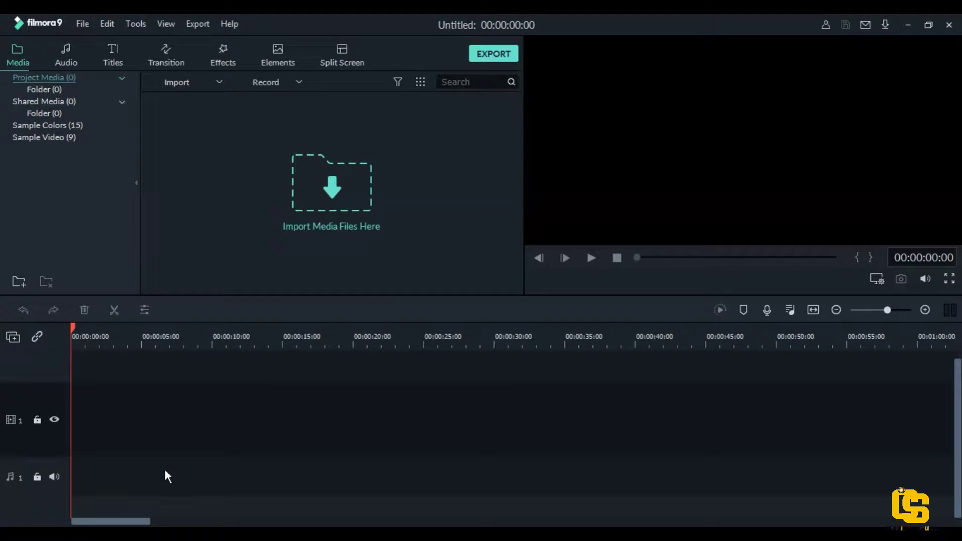
# Open the 'new edeting' folder on the Desktop in Explorer.
pyautogui.hotkey('alt', 'Tab')
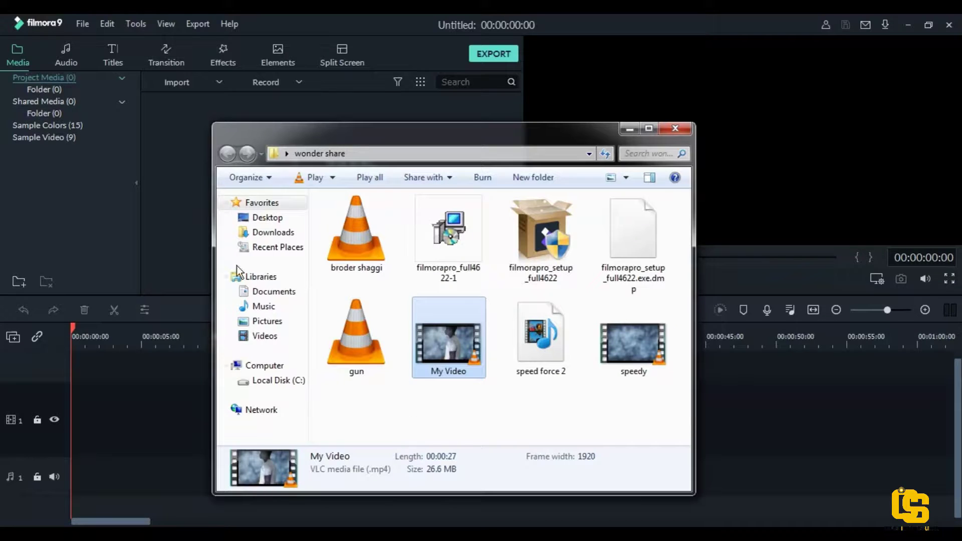
pyautogui.click(262, 217)
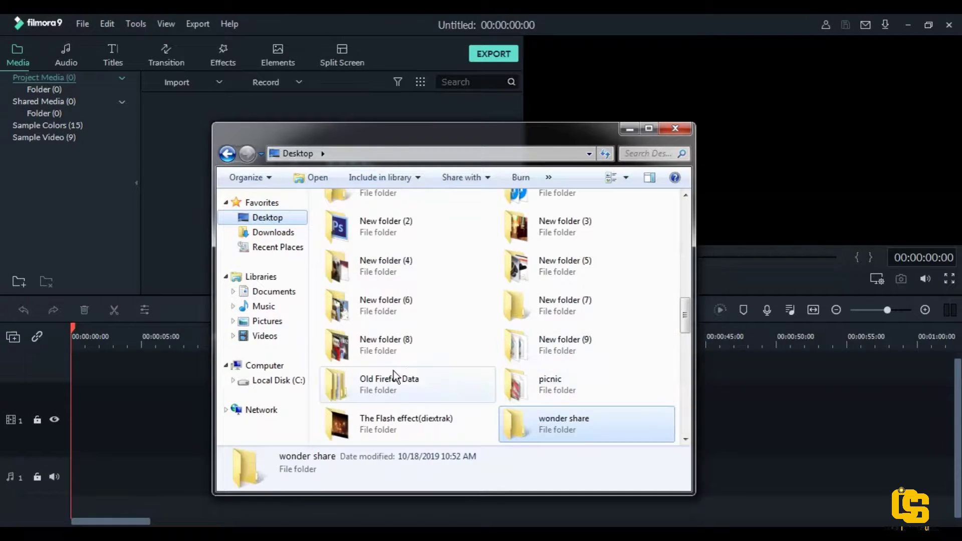
pyautogui.click(405, 382)
pyautogui.scroll(-5, 405, 382)
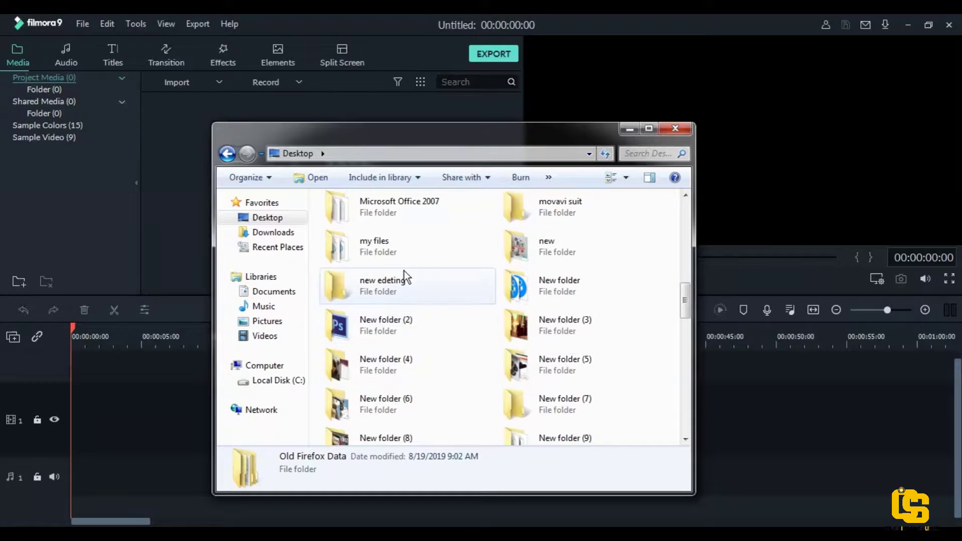
pyautogui.doubleClick(410, 279)
# Import Screen Glow, Speed Force, cloud front and the 20191016_182940 clip into the project media.
pyautogui.moveTo(687, 228); pyautogui.dragTo(684, 385)
pyautogui.click(561, 309)
pyautogui.keyDown('ctrl'); pyautogui.click(627, 301); pyautogui.keyUp('ctrl')
pyautogui.moveTo(681, 387); pyautogui.dragTo(682, 324)
pyautogui.keyDown('ctrl'); pyautogui.click(627, 296); pyautogui.keyUp('ctrl')
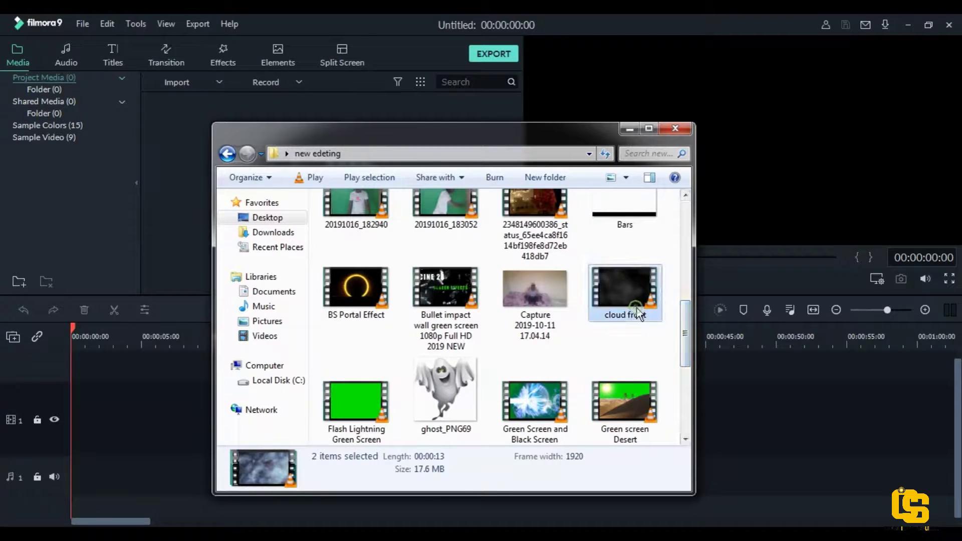
pyautogui.moveTo(626, 296); pyautogui.dragTo(181, 170)
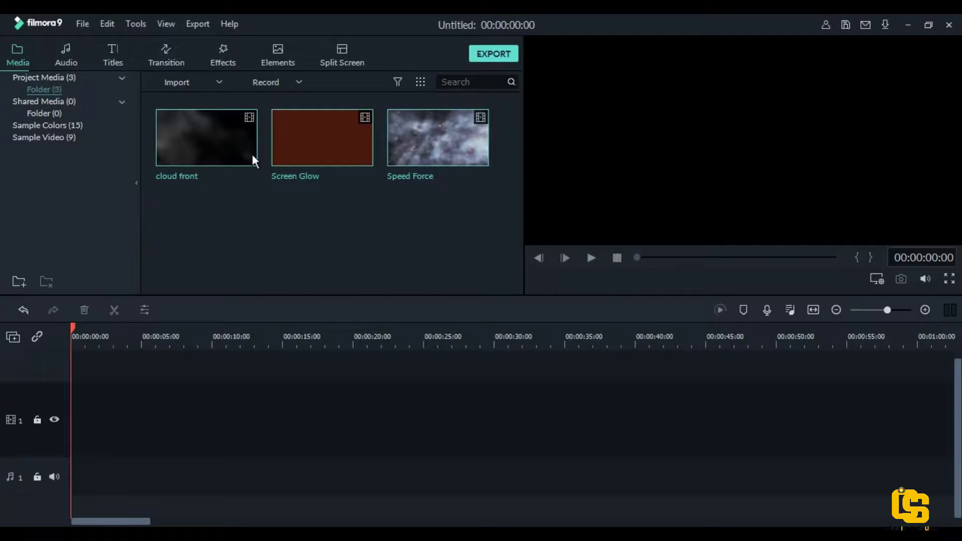
pyautogui.hotkey('alt', 'Tab')
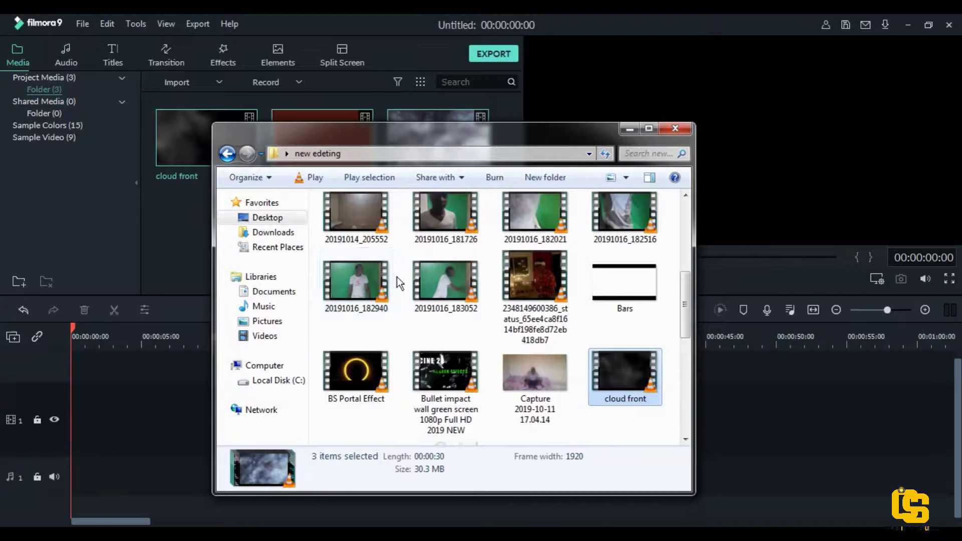
pyautogui.moveTo(357, 271); pyautogui.dragTo(158, 219)
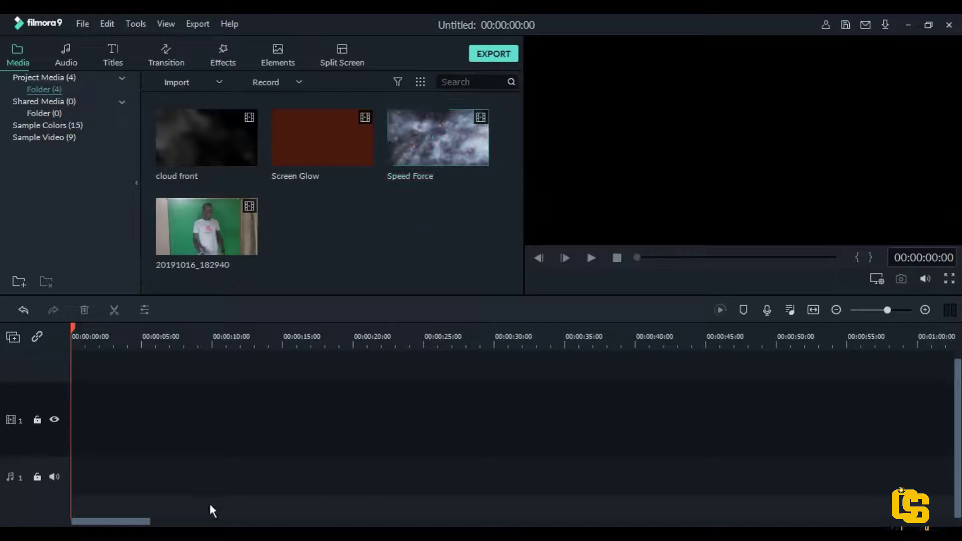
# Import the speedy clip from the wonder share folder into the media bin.
pyautogui.click(431, 156)
pyautogui.click(185, 522)
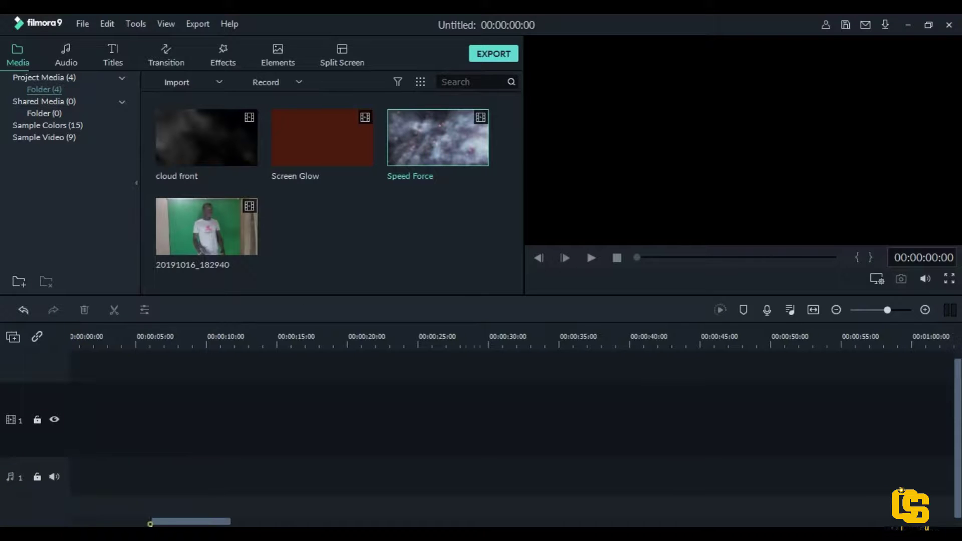
pyautogui.hotkey('alt', 'Tab')
pyautogui.click(228, 153)
pyautogui.click(228, 153)
pyautogui.moveTo(643, 371); pyautogui.dragTo(178, 188)
# Put speedy on video track 1 and the 20191016_182940 clip on track 2.
pyautogui.moveTo(347, 246); pyautogui.dragTo(70, 431)
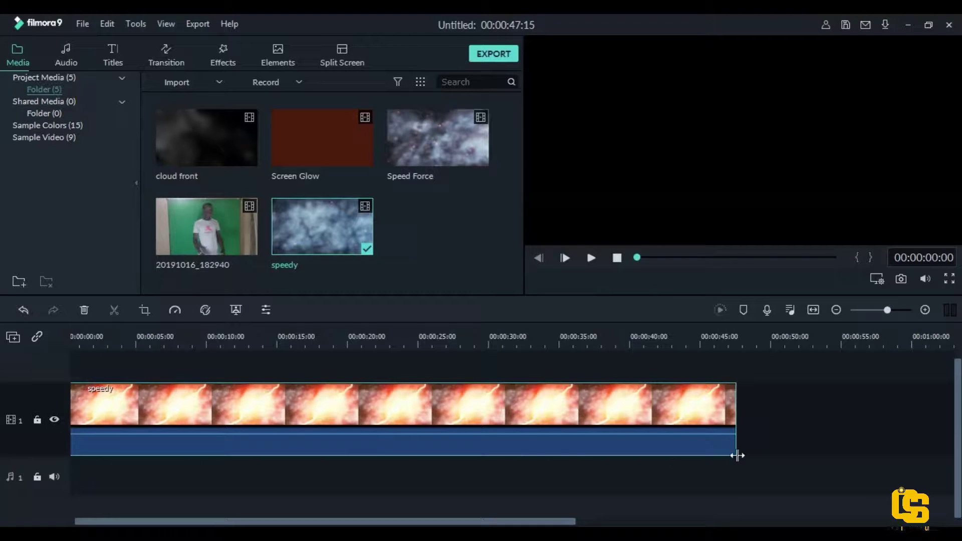
pyautogui.moveTo(242, 225); pyautogui.dragTo(96, 379)
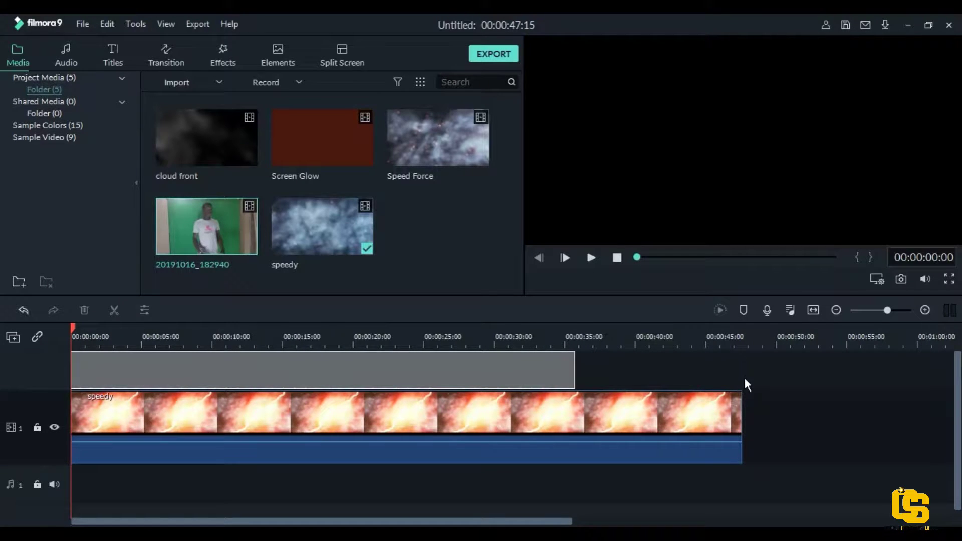
pyautogui.moveTo(745, 379); pyautogui.dragTo(735, 377)
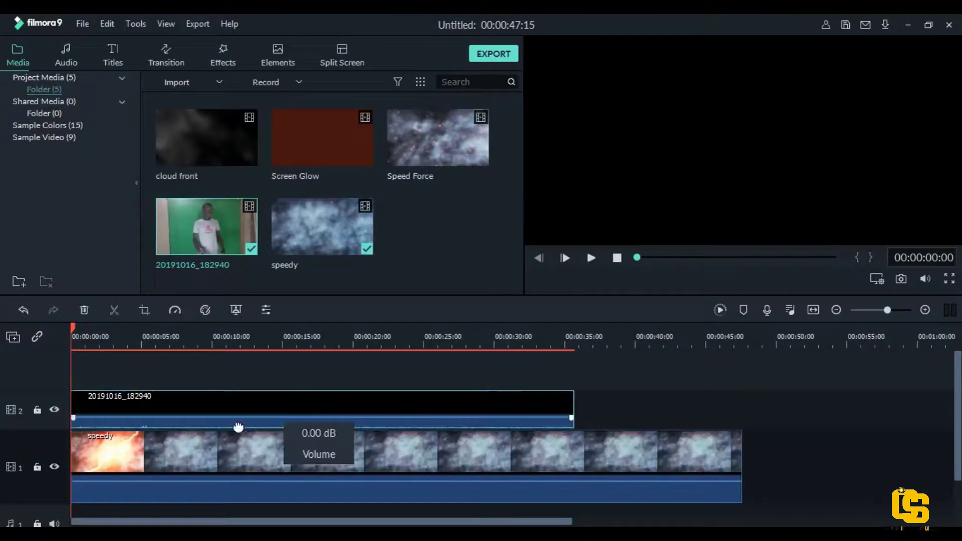
# Detach the green-screen clip's audio and delete it.
pyautogui.rightClick(163, 419)
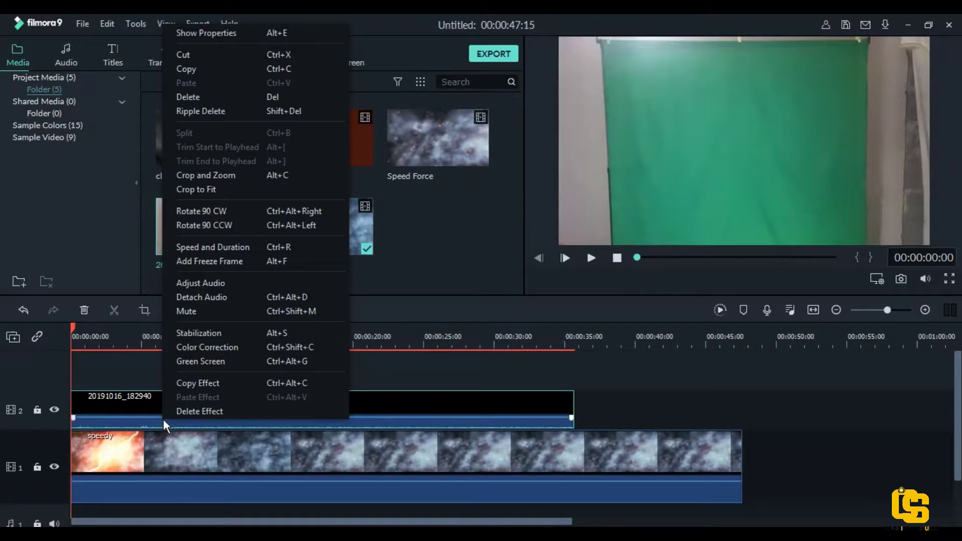
pyautogui.click(217, 297)
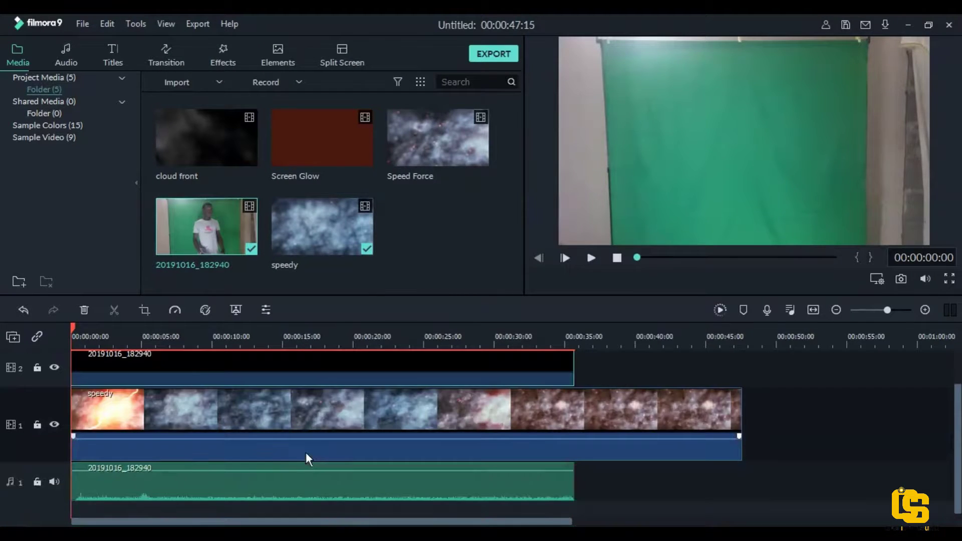
pyautogui.click(277, 481)
pyautogui.press('Delete')
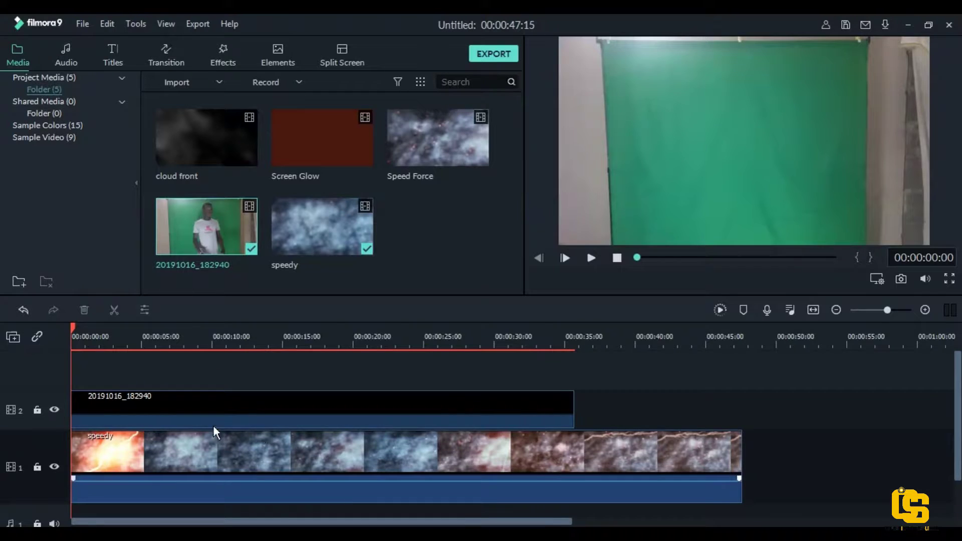
# Split the clip at 00:00:05:22, delete the opening piece, and split again at 00:00:23:01.
pyautogui.click(171, 411)
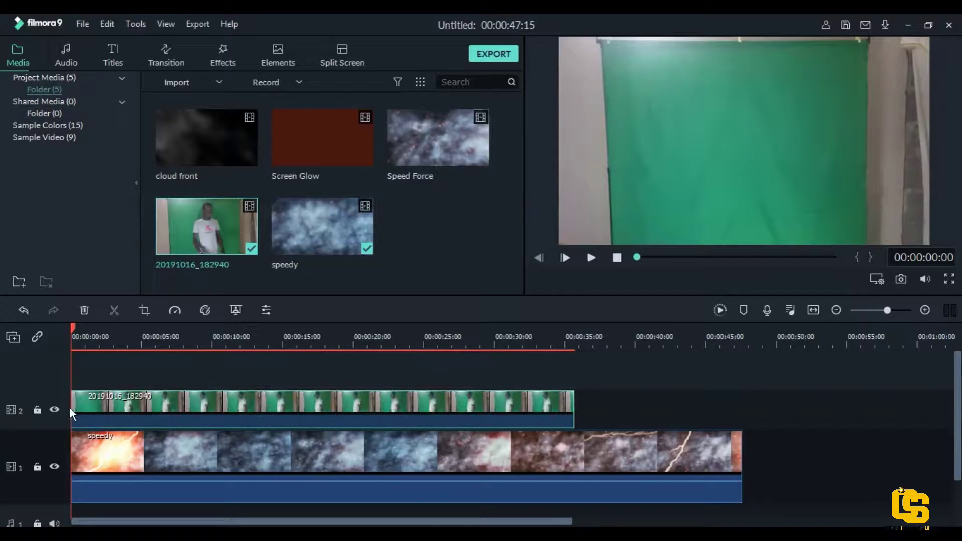
pyautogui.click(154, 340)
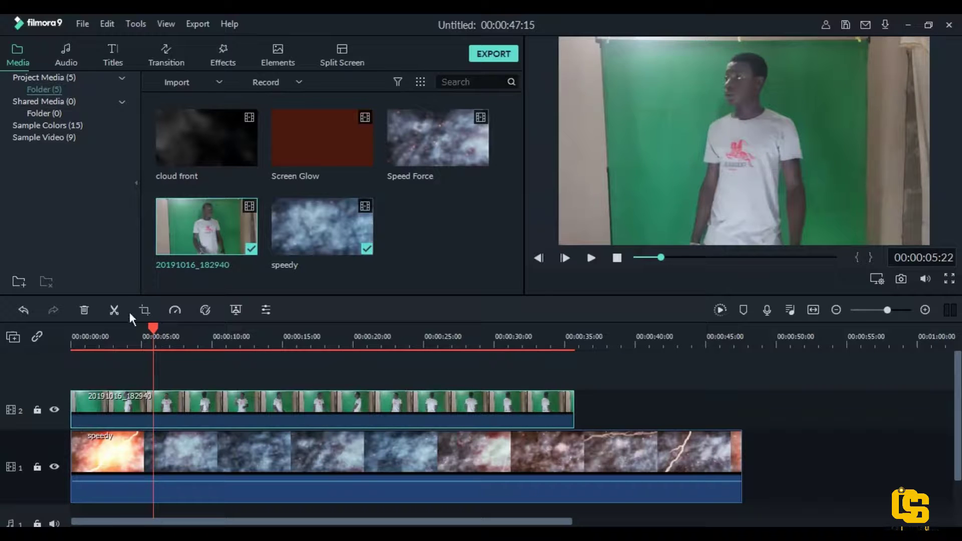
pyautogui.click(116, 311)
pyautogui.click(122, 408)
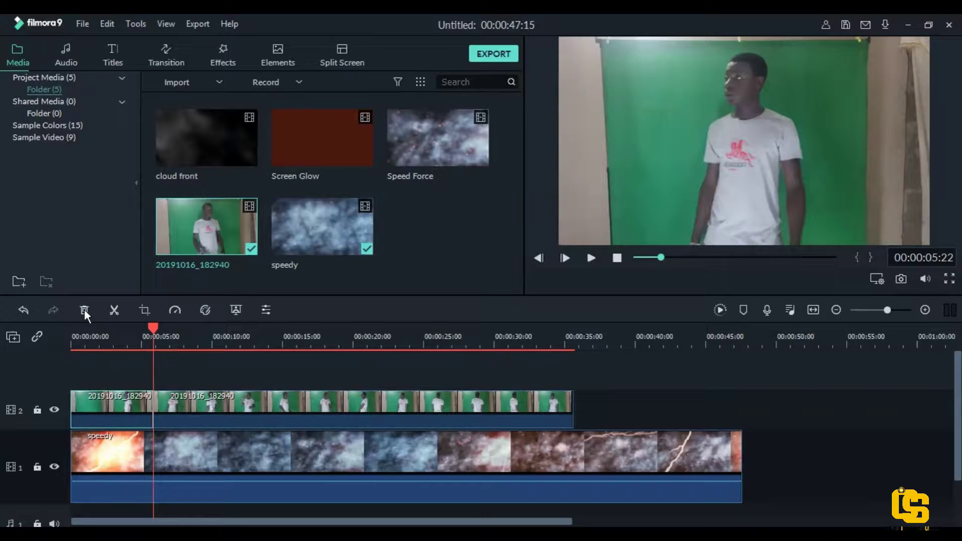
pyautogui.click(84, 309)
pyautogui.click(396, 345)
pyautogui.click(116, 311)
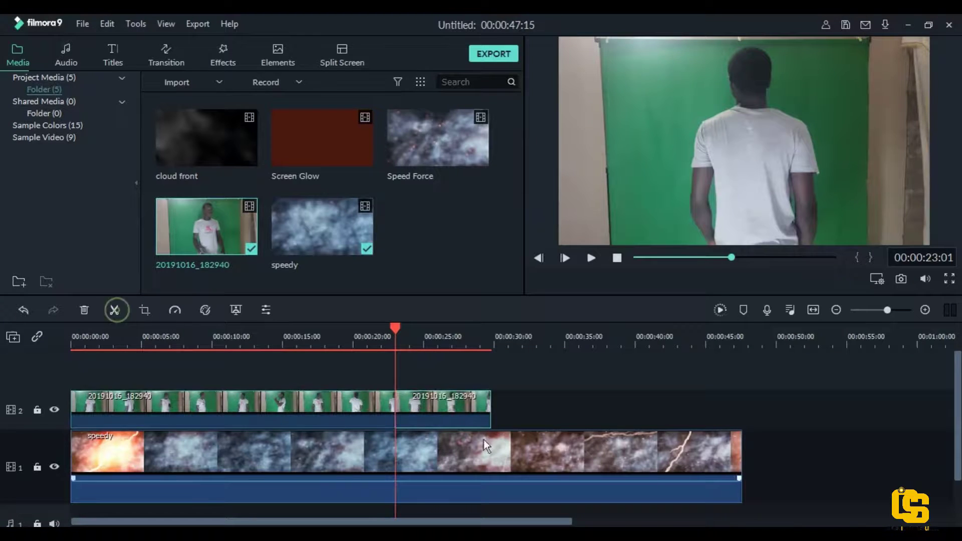
# Delete the green-screen clip's piece after 00:00:23:01.
pyautogui.doubleClick(420, 405)
pyautogui.press('Delete')
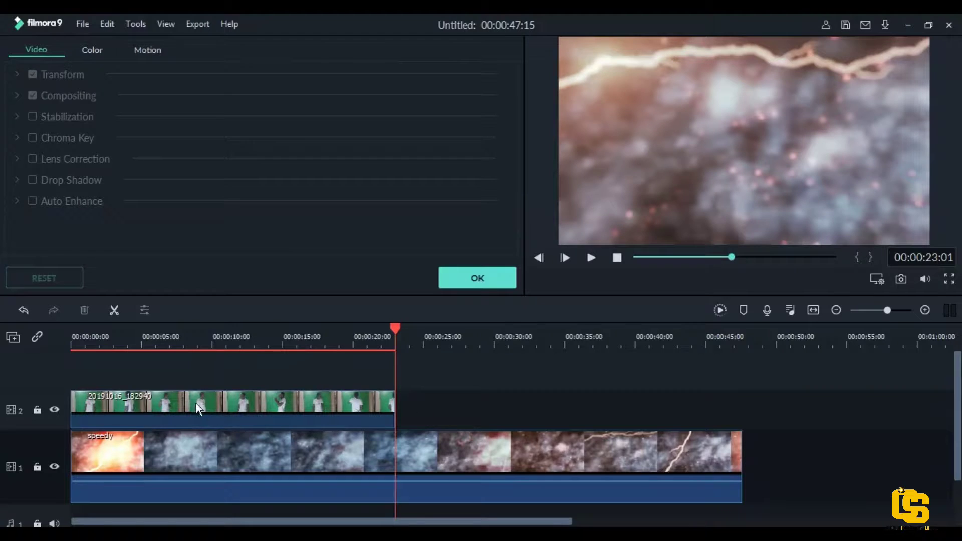
pyautogui.click(178, 401)
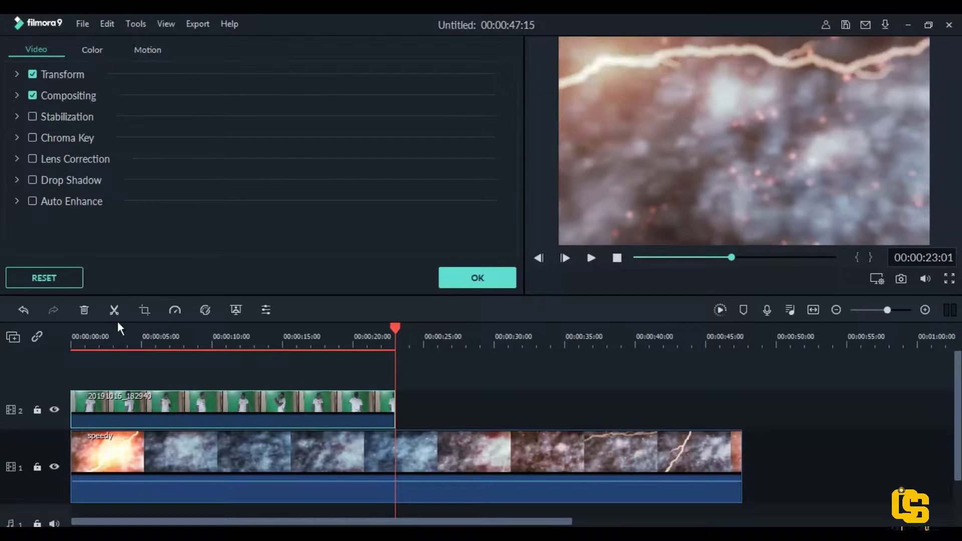
# Crop the green-screen clip with a Custom ratio to about 808x671 around the subject.
pyautogui.click(145, 311)
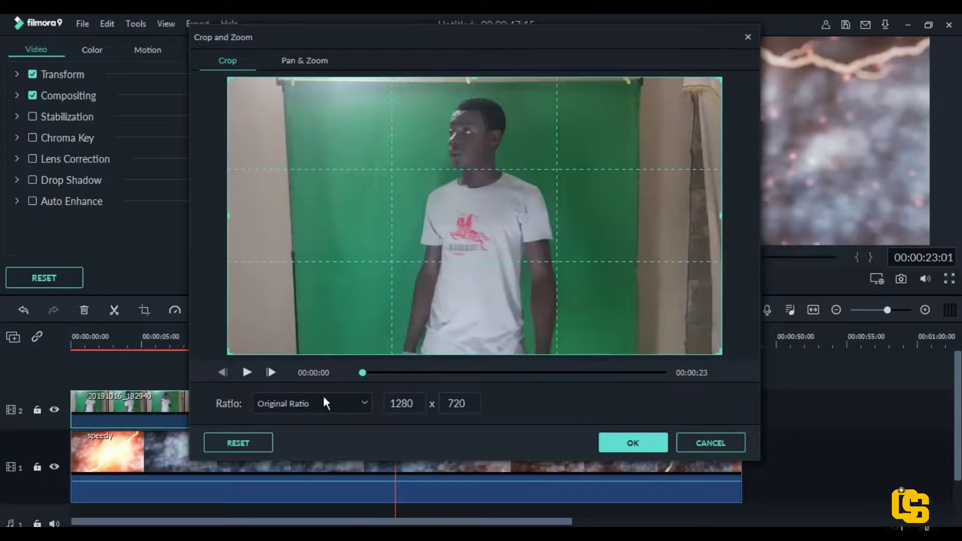
pyautogui.click(364, 407)
pyautogui.click(338, 492)
pyautogui.moveTo(232, 80); pyautogui.dragTo(315, 95)
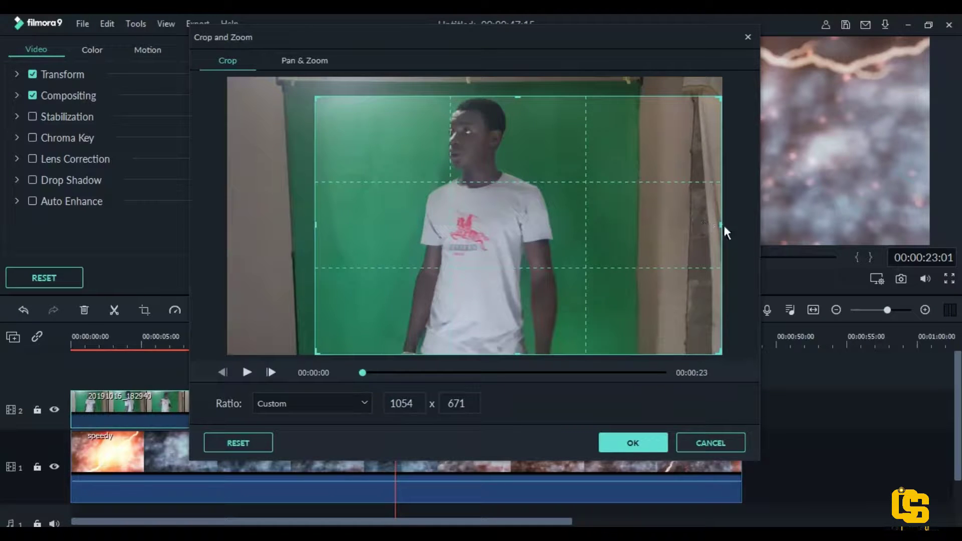
pyautogui.moveTo(719, 225); pyautogui.dragTo(628, 226)
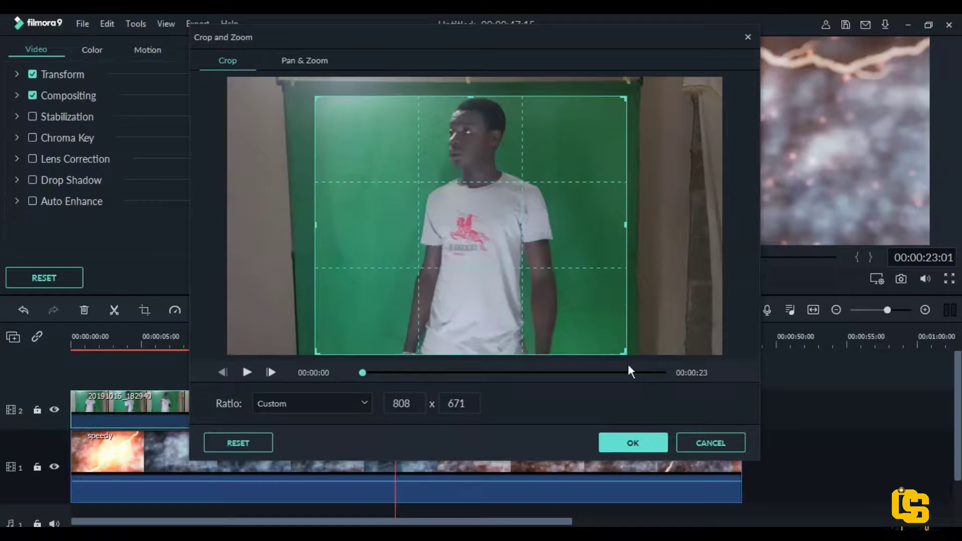
pyautogui.click(643, 443)
# Trim speedy's end so it finishes with the green-screen clip at 00:00:23:01.
pyautogui.click(393, 324)
pyautogui.click(204, 330)
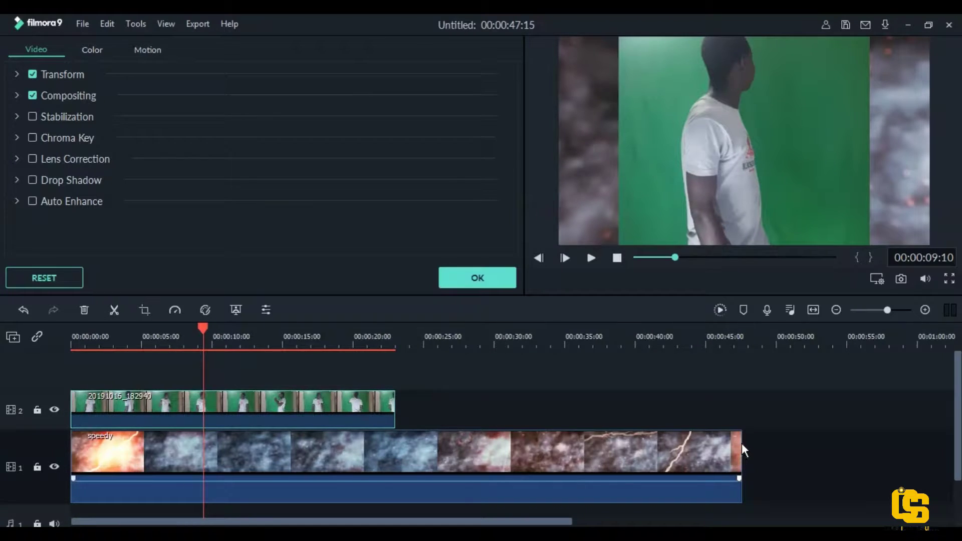
pyautogui.moveTo(742, 441); pyautogui.dragTo(740, 441)
pyautogui.moveTo(399, 430); pyautogui.dragTo(396, 430)
# Enable Chroma Key on the green-screen clip with offset 70, edge feather 4.97, tolerance 49.
pyautogui.click(191, 408)
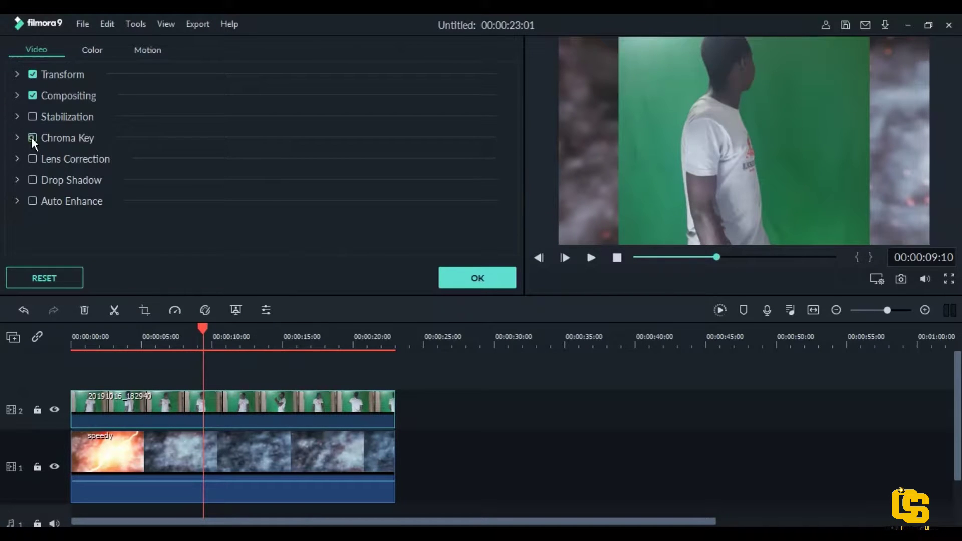
pyautogui.click(31, 137)
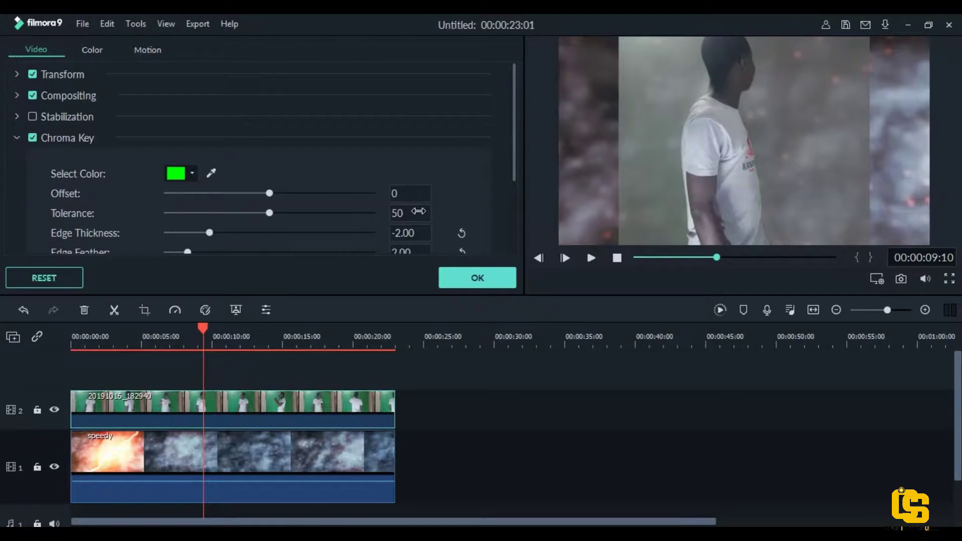
pyautogui.moveTo(271, 193); pyautogui.dragTo(310, 194)
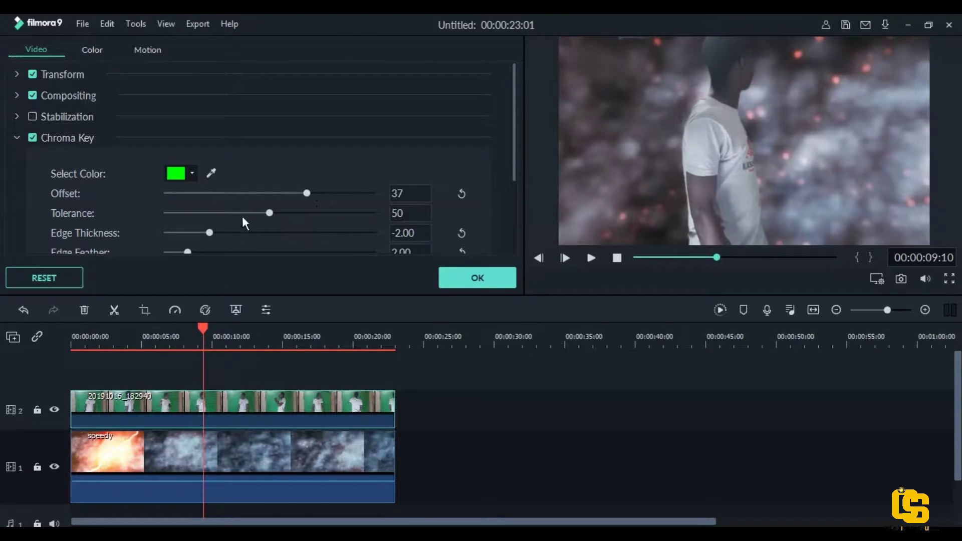
pyautogui.scroll(-2, 243, 217)
pyautogui.moveTo(189, 189); pyautogui.dragTo(214, 171)
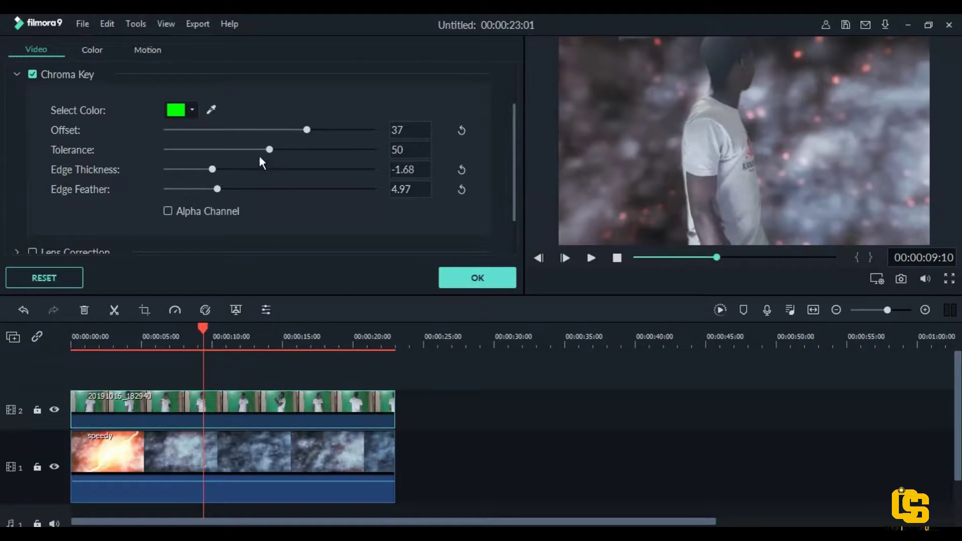
pyautogui.moveTo(269, 150); pyautogui.dragTo(344, 130)
# Check the key in Alpha Channel view, then apply the key settings.
pyautogui.scroll(-2, 382, 211)
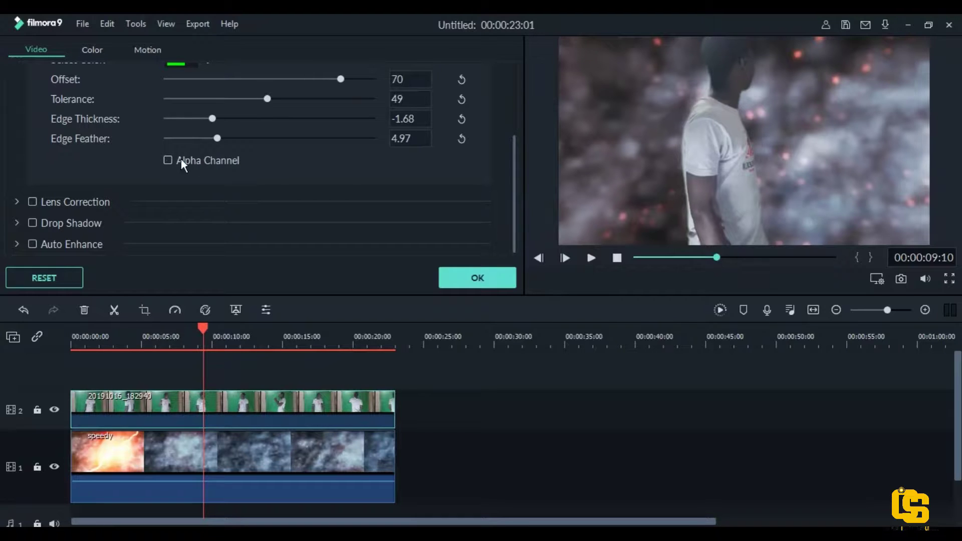
pyautogui.click(166, 159)
pyautogui.click(168, 161)
pyautogui.scroll(2, 417, 179)
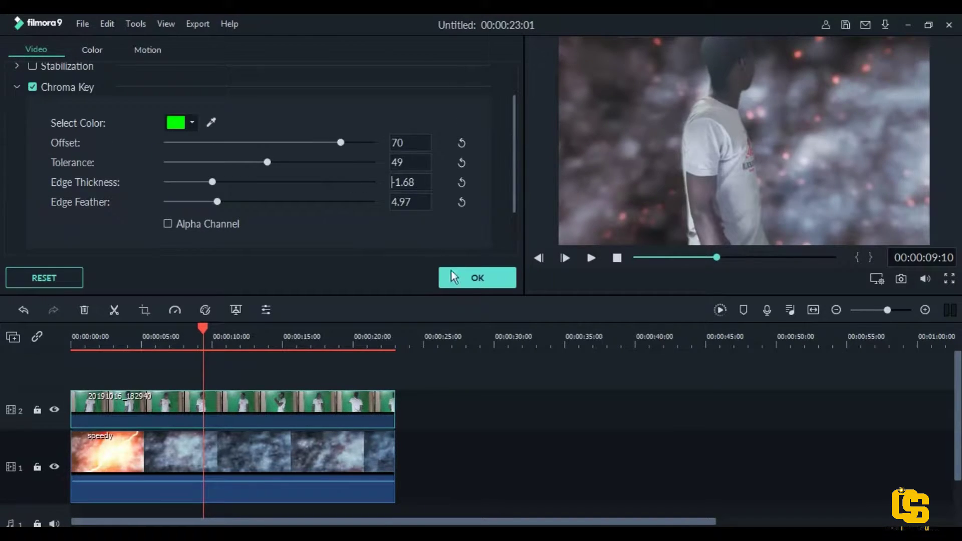
pyautogui.click(474, 278)
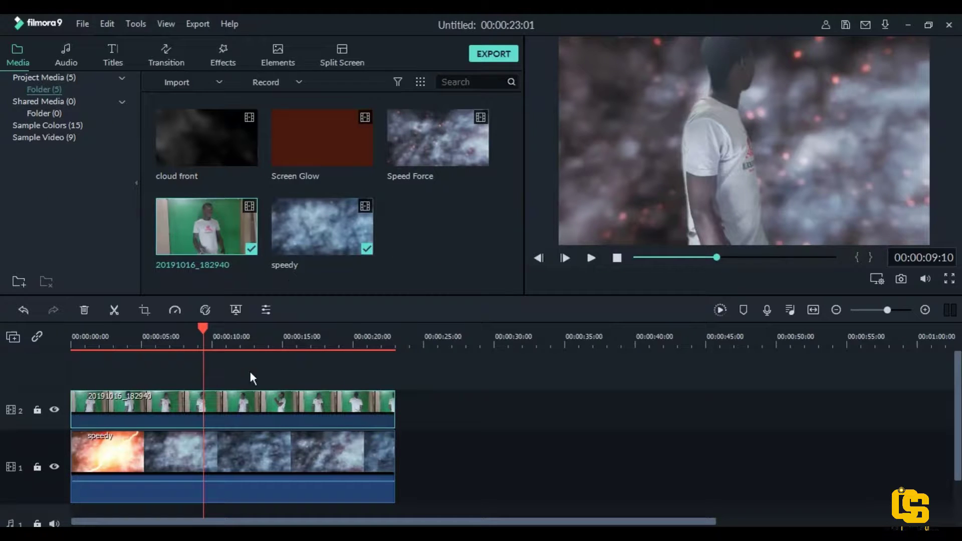
# Lay four Screen Glow clips end to end on track 3 from 0:00, shortening the last.
pyautogui.moveTo(203, 326); pyautogui.dragTo(59, 332)
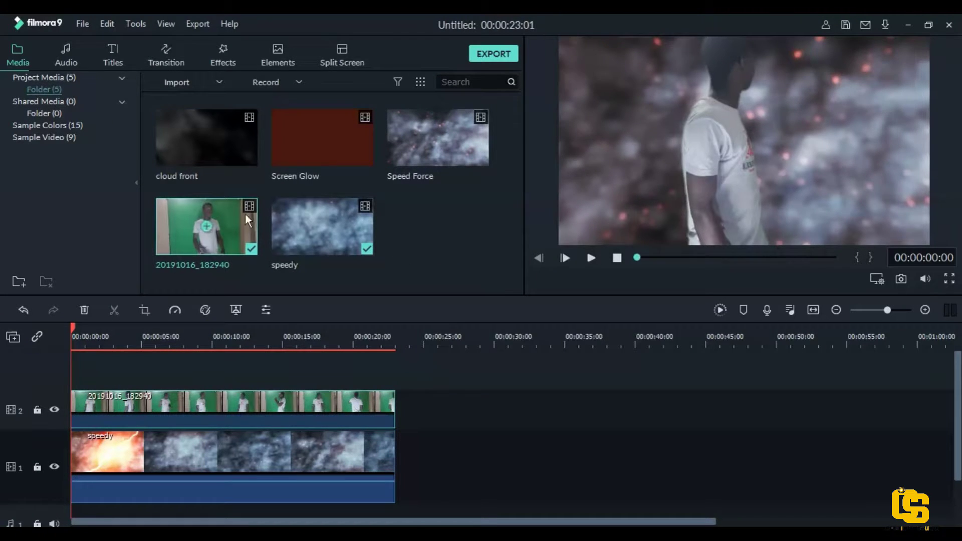
pyautogui.moveTo(354, 140); pyautogui.dragTo(93, 368)
pyautogui.moveTo(176, 402); pyautogui.dragTo(128, 404)
pyautogui.moveTo(344, 161); pyautogui.dragTo(180, 401)
pyautogui.moveTo(330, 361); pyautogui.dragTo(277, 400)
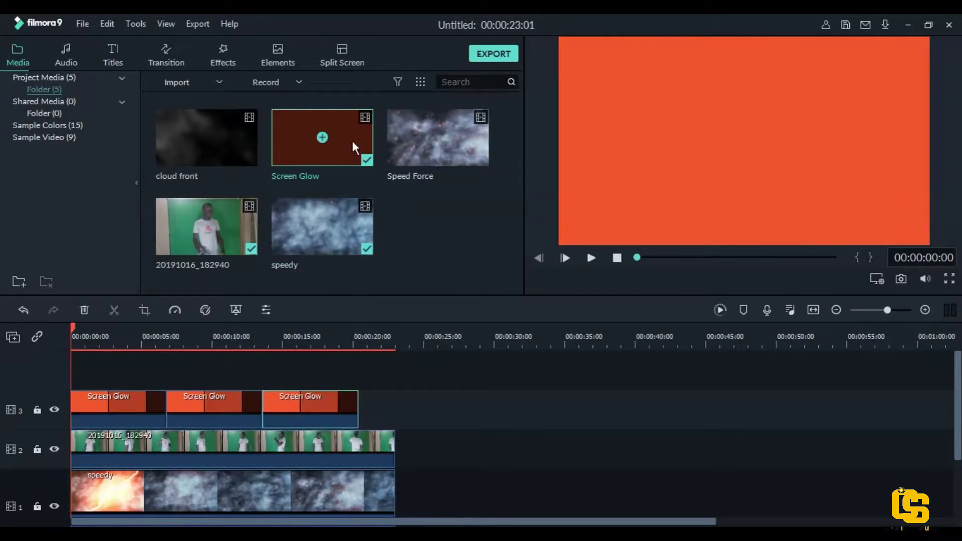
pyautogui.moveTo(321, 138); pyautogui.dragTo(369, 405)
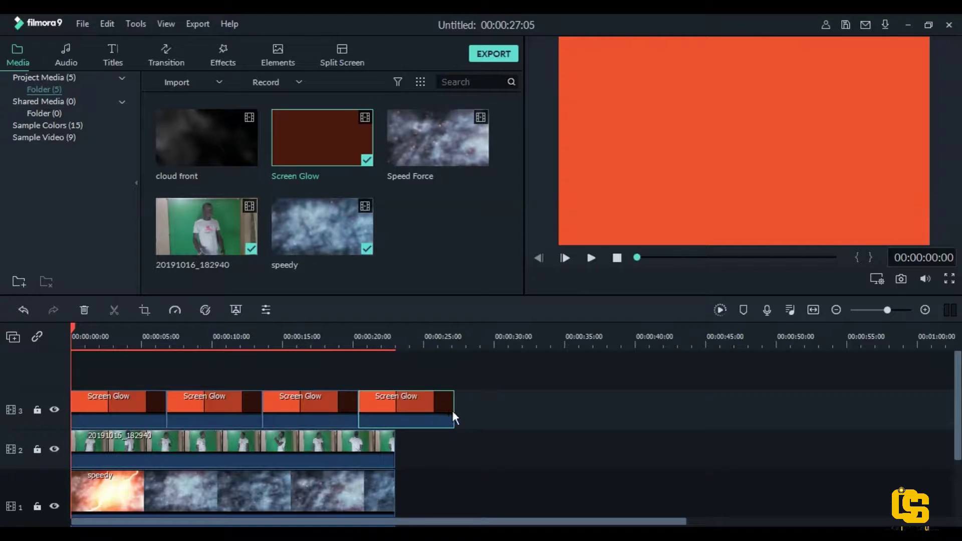
pyautogui.moveTo(449, 410); pyautogui.dragTo(406, 410)
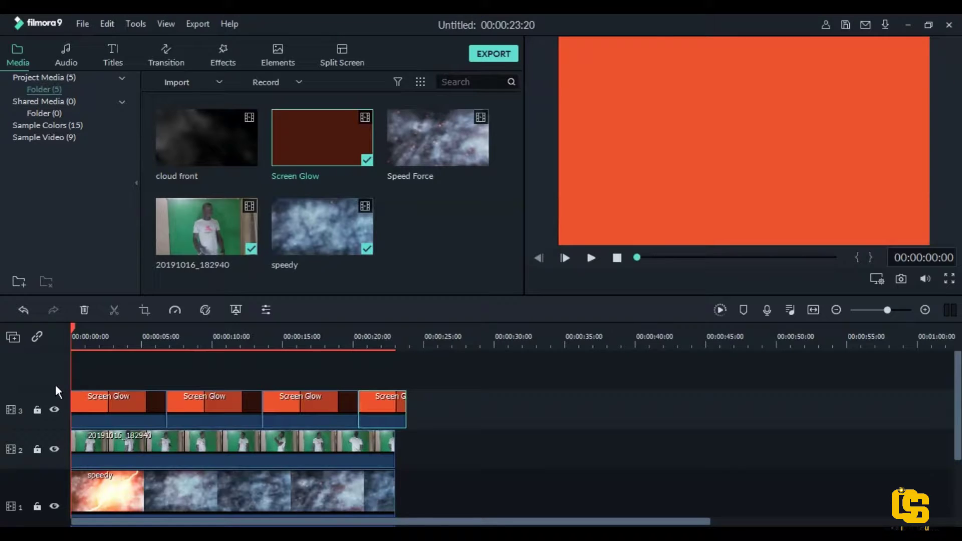
# Set the first Screen Glow clip to Screen blending at about 20% opacity.
pyautogui.doubleClick(140, 393)
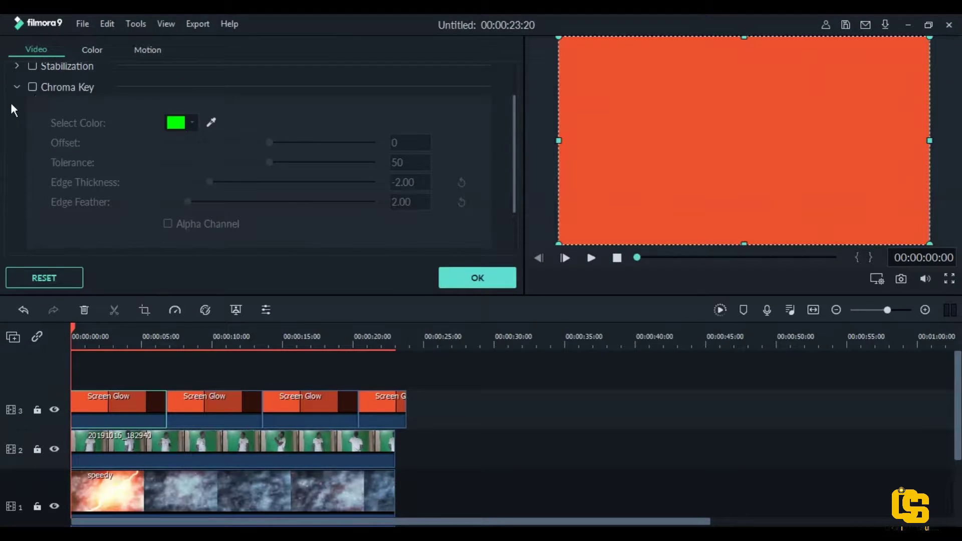
pyautogui.click(16, 86)
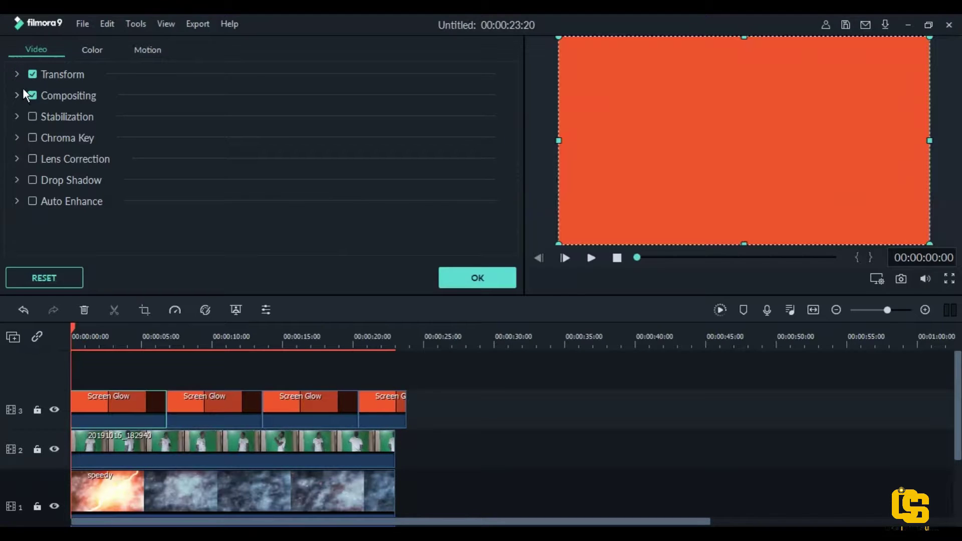
pyautogui.click(17, 95)
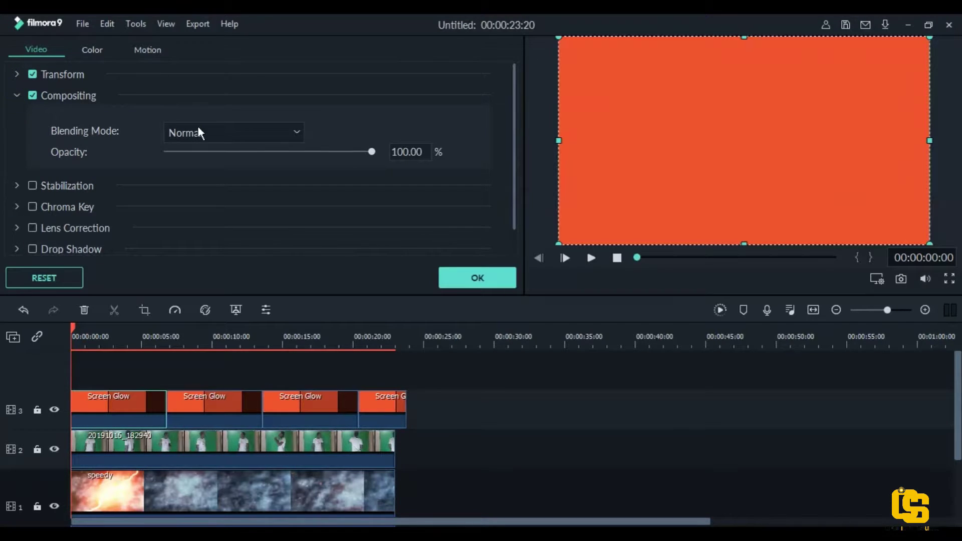
pyautogui.click(292, 134)
pyautogui.click(224, 237)
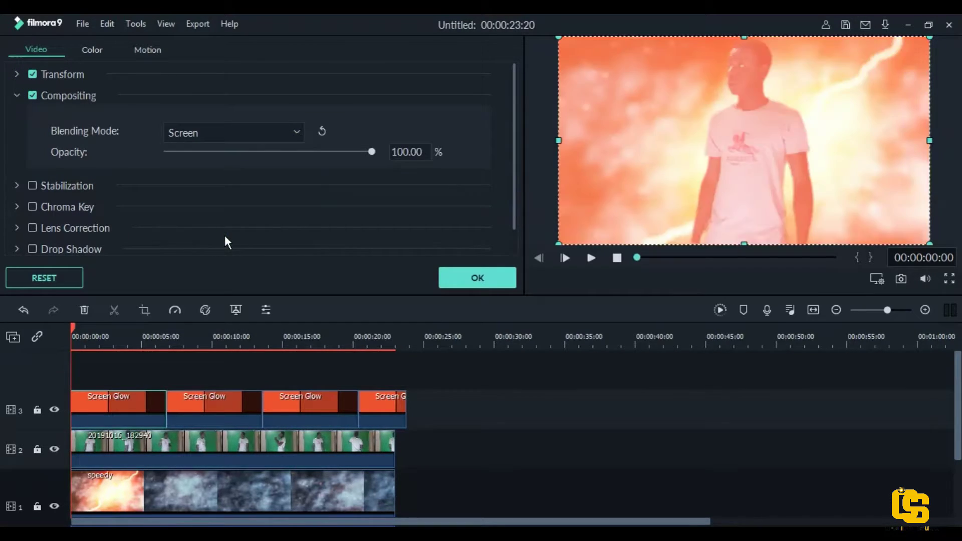
pyautogui.moveTo(374, 151); pyautogui.dragTo(210, 157)
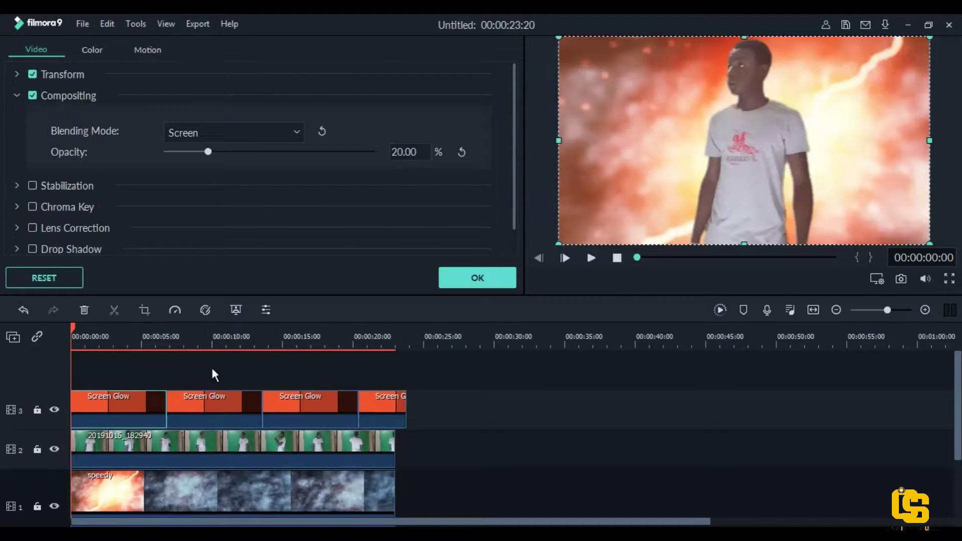
# Give the second and third Screen Glow clips Screen blending at about 20% opacity.
pyautogui.click(202, 404)
pyautogui.click(293, 131)
pyautogui.click(232, 235)
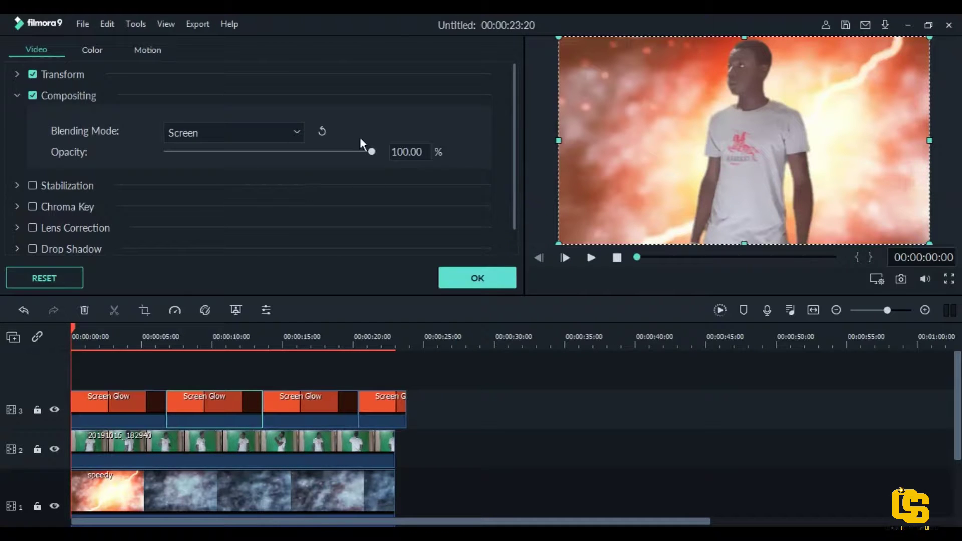
pyautogui.moveTo(370, 151); pyautogui.dragTo(212, 169)
pyautogui.click(312, 396)
pyautogui.click(279, 131)
pyautogui.click(251, 236)
pyautogui.moveTo(371, 153); pyautogui.dragTo(211, 156)
# Set the fourth glow clip to Screen at 20% opacity and trim it to end at 00:00:23:01.
pyautogui.click(395, 422)
pyautogui.moveTo(371, 152); pyautogui.dragTo(209, 162)
pyautogui.click(226, 133)
pyautogui.click(182, 238)
pyautogui.moveTo(405, 405); pyautogui.dragTo(395, 404)
pyautogui.click(153, 412)
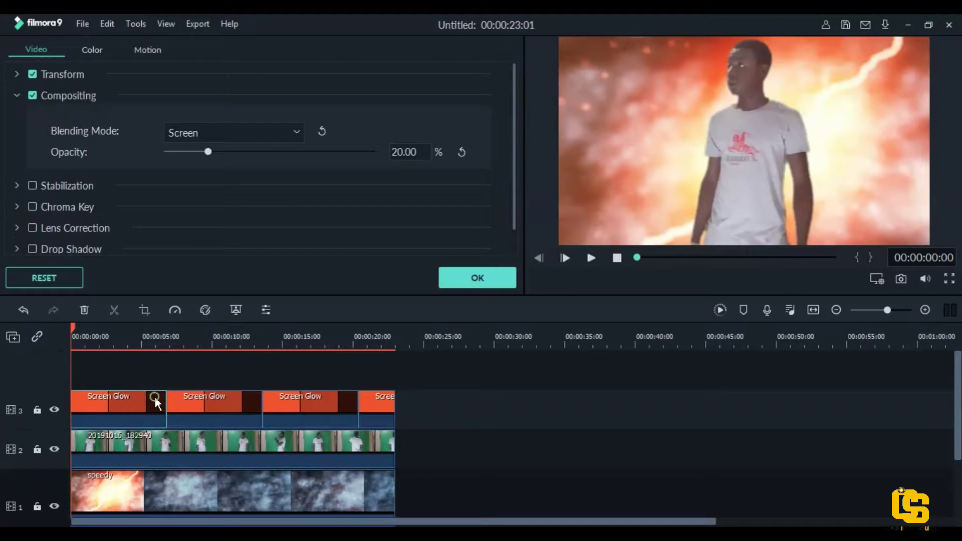
# Preview and apply the Up Down 1 motion preset to the first Screen Glow clip.
pyautogui.click(15, 93)
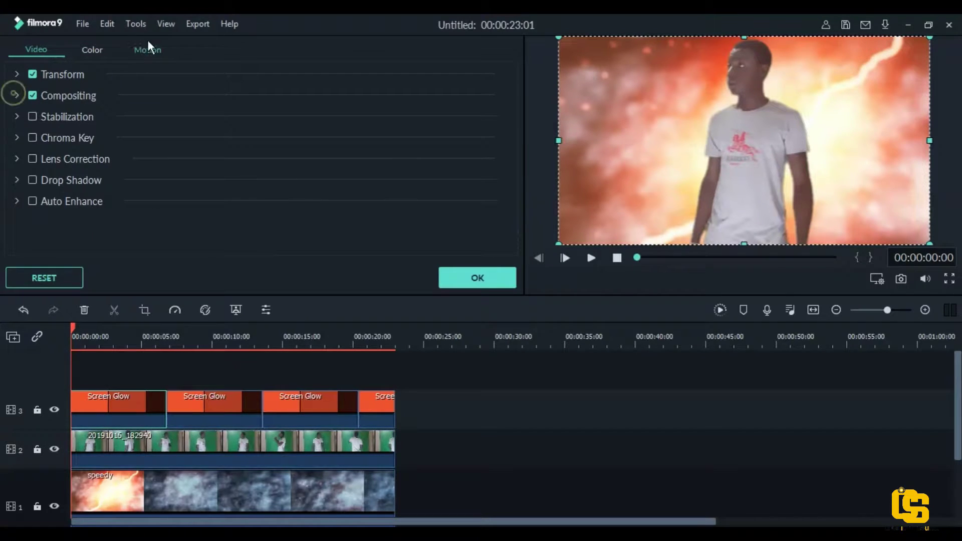
pyautogui.click(150, 48)
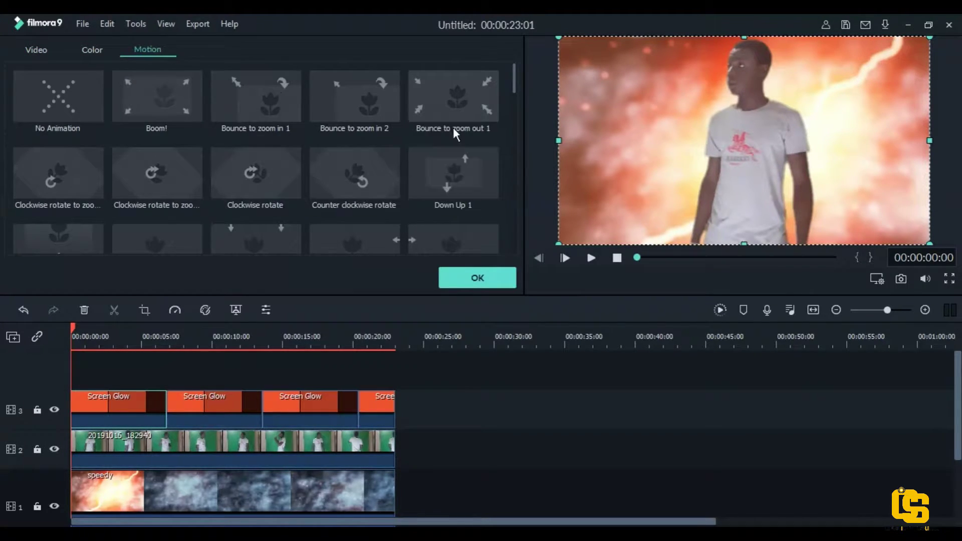
pyautogui.scroll(-10, 480, 171)
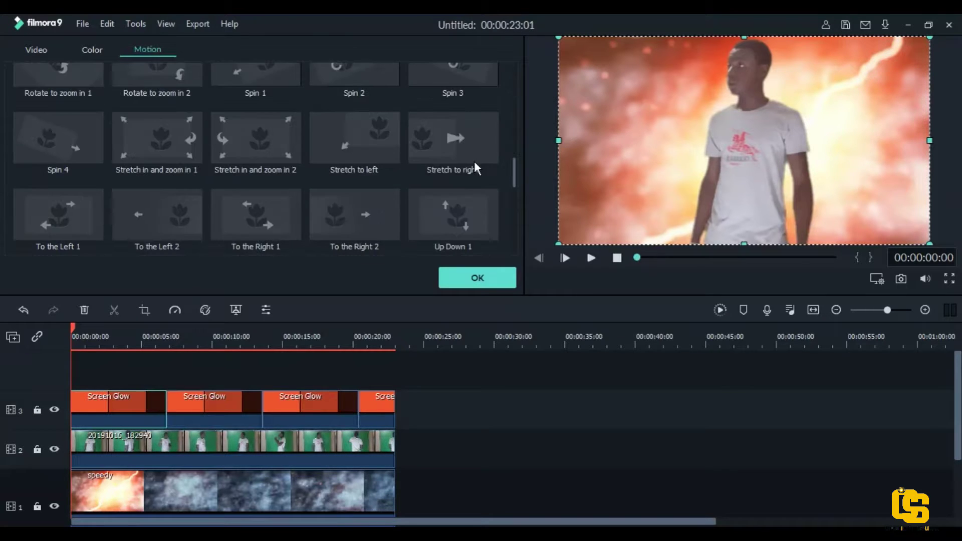
pyautogui.scroll(5, 473, 150)
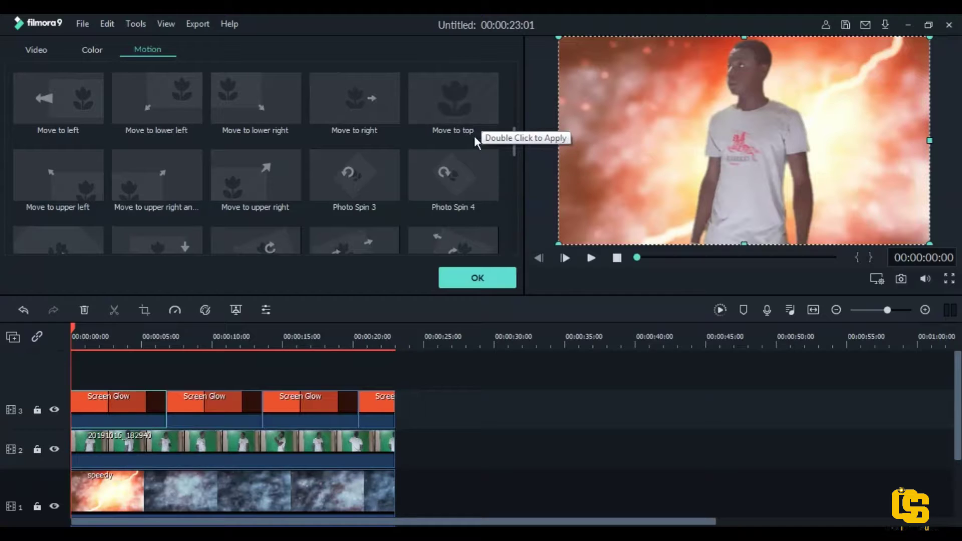
pyautogui.scroll(-5, 444, 204)
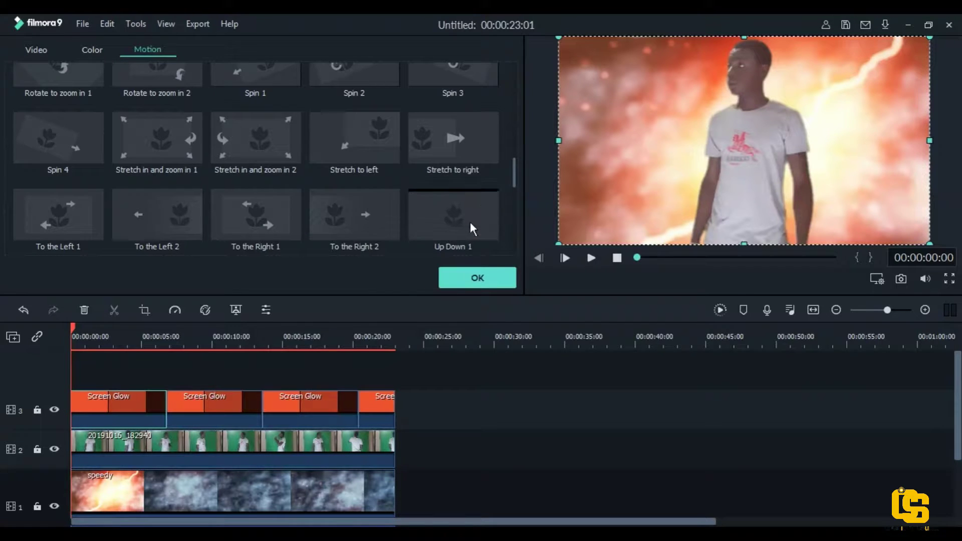
pyautogui.scroll(-5, 463, 217)
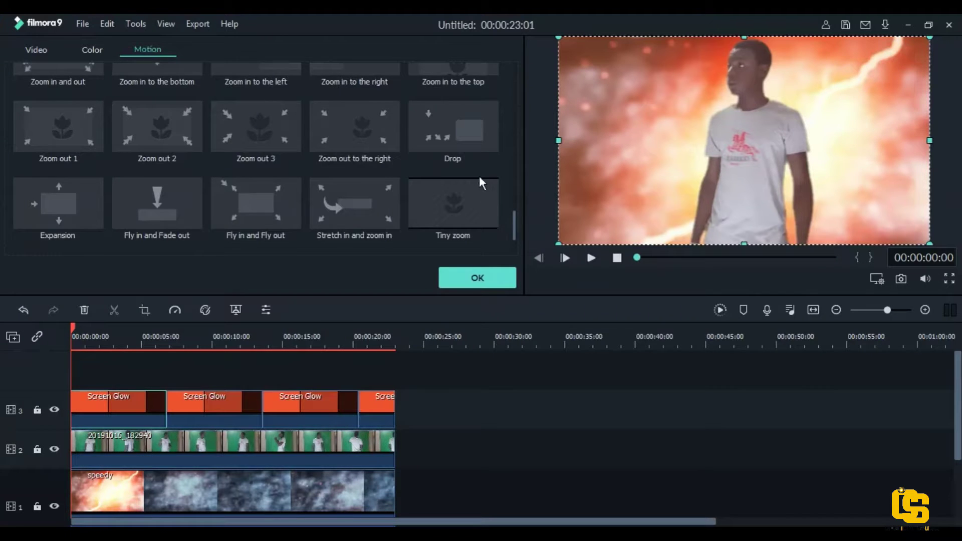
pyautogui.scroll(3, 501, 206)
pyautogui.click(458, 104)
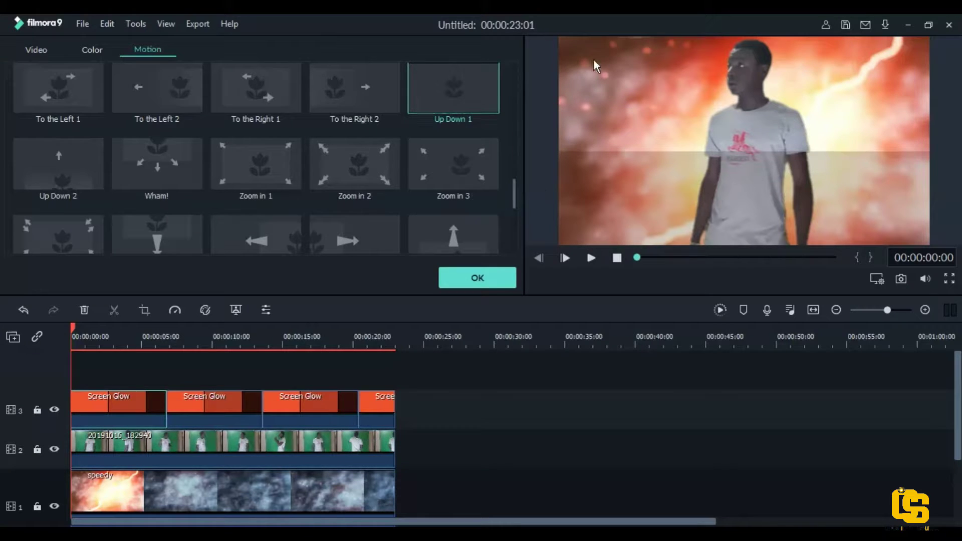
pyautogui.click(457, 95)
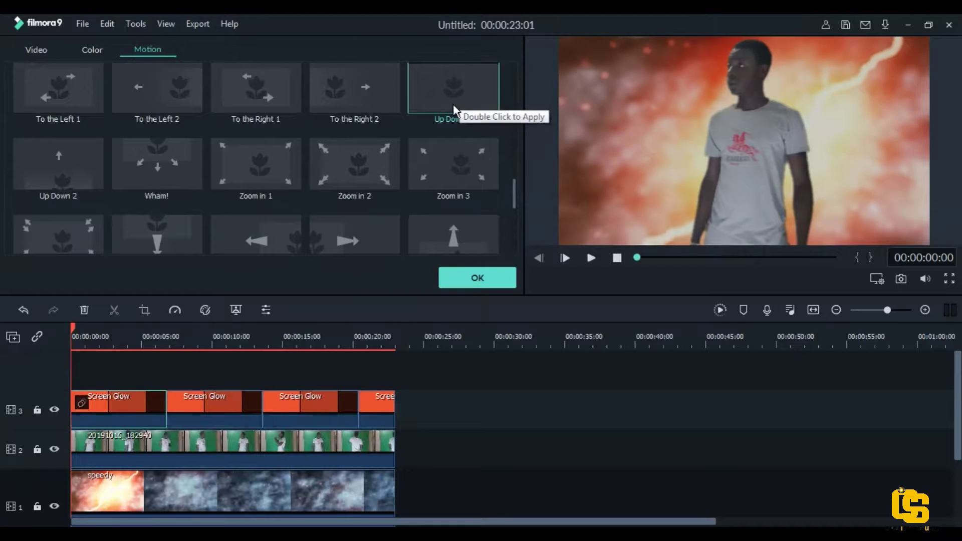
# Undo the motion, then expand and collapse Auto Enhance in the Video properties.
pyautogui.hotkey('ctrl', 'z')
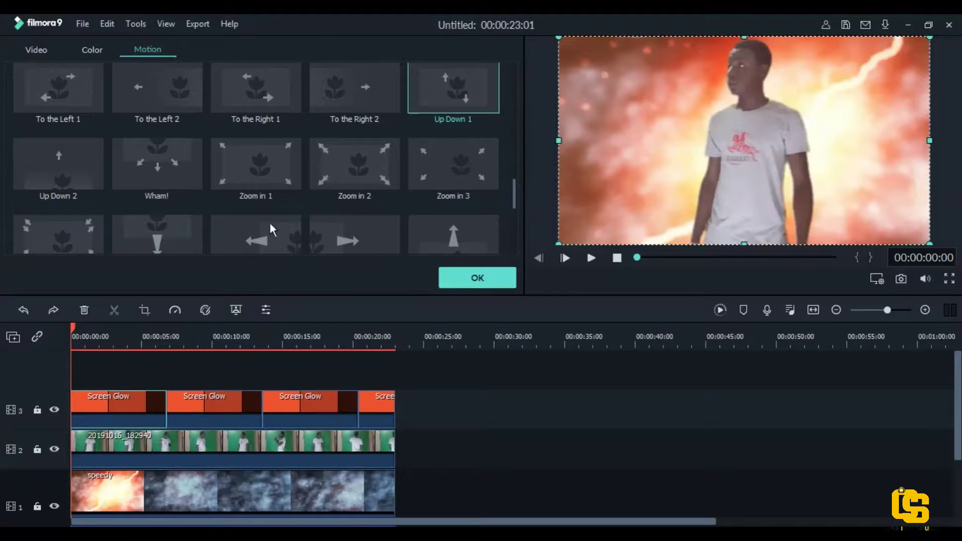
pyautogui.click(40, 49)
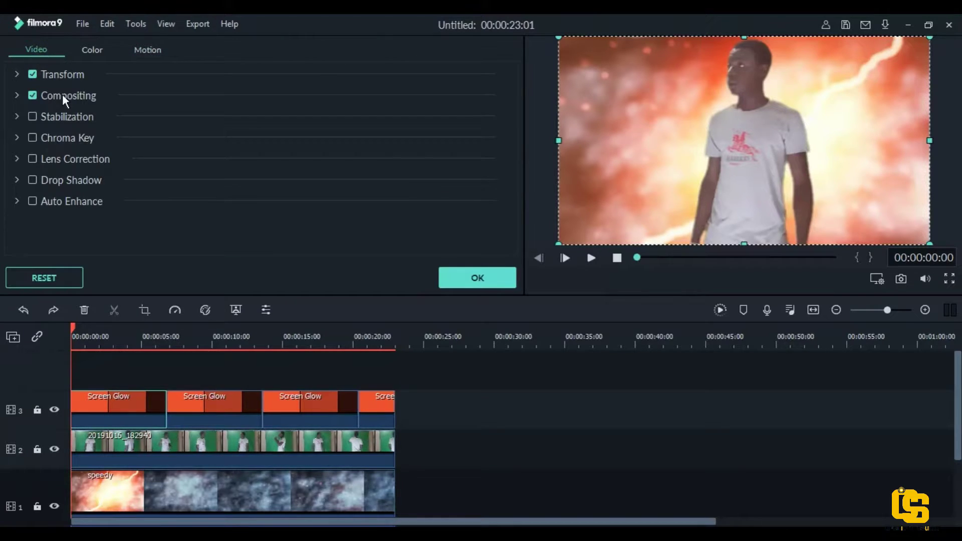
pyautogui.click(19, 200)
pyautogui.click(19, 200)
# Preview the composite, then add two cloud front clips on track 4, trimming the second to the video's end.
pyautogui.click(455, 279)
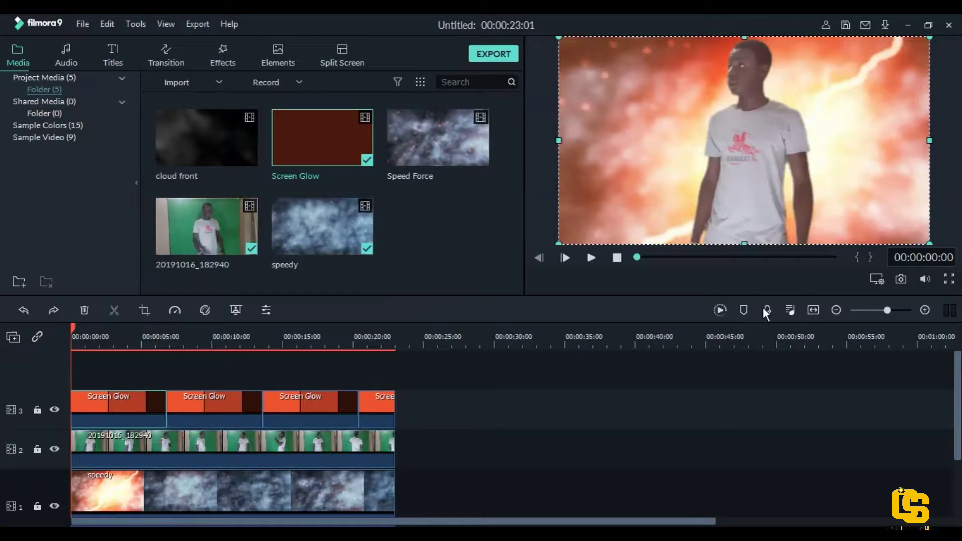
pyautogui.click(592, 259)
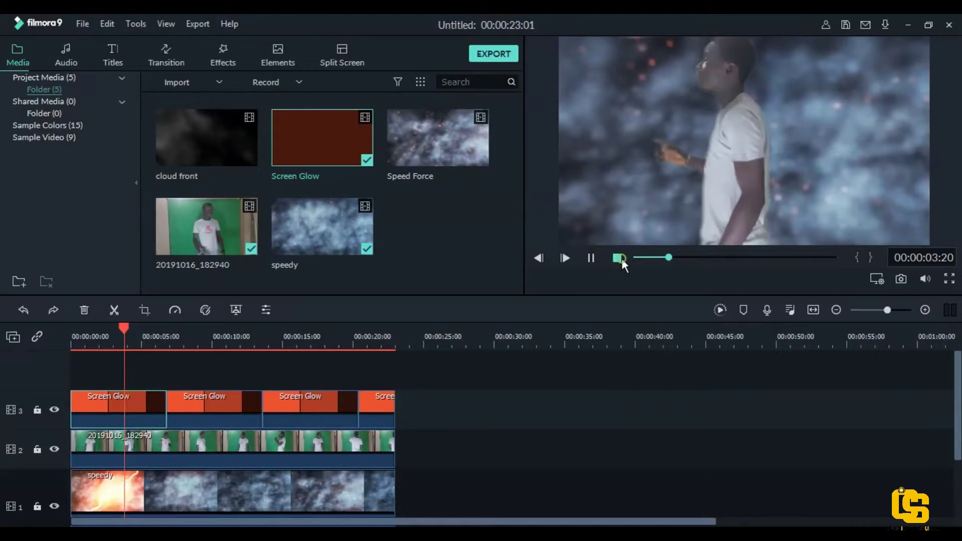
pyautogui.click(618, 258)
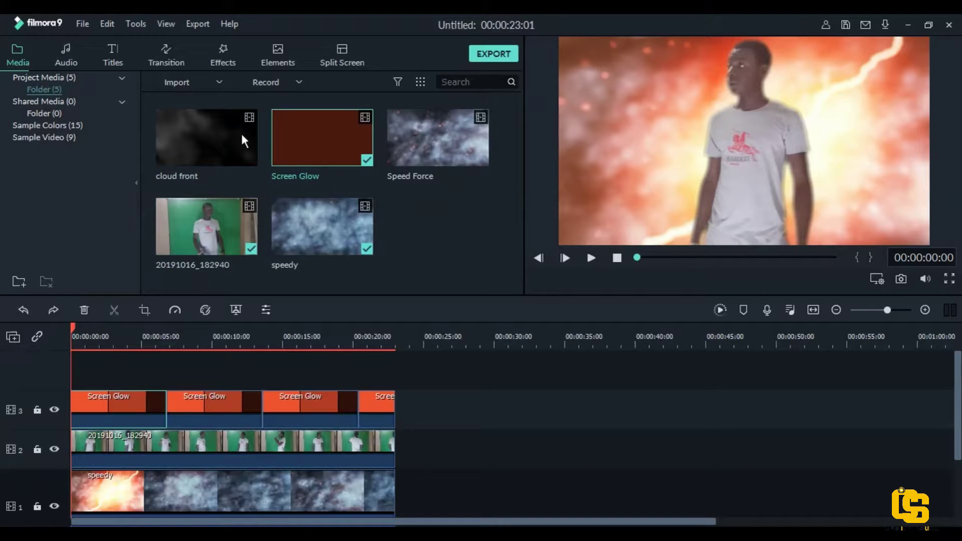
pyautogui.moveTo(211, 135); pyautogui.dragTo(78, 372)
pyautogui.moveTo(221, 143); pyautogui.dragTo(318, 422)
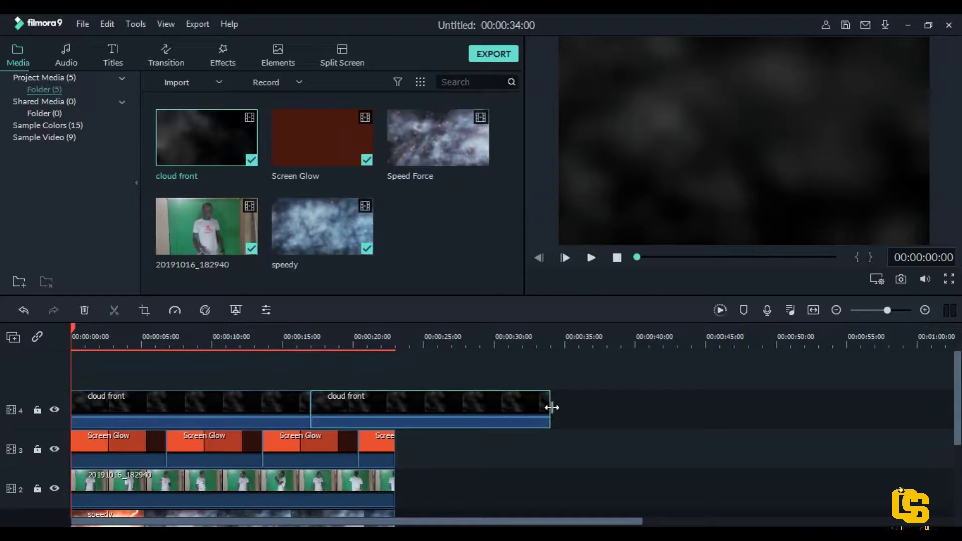
pyautogui.moveTo(551, 408); pyautogui.dragTo(395, 413)
# Blend both cloud front clips in Screen mode.
pyautogui.doubleClick(260, 399)
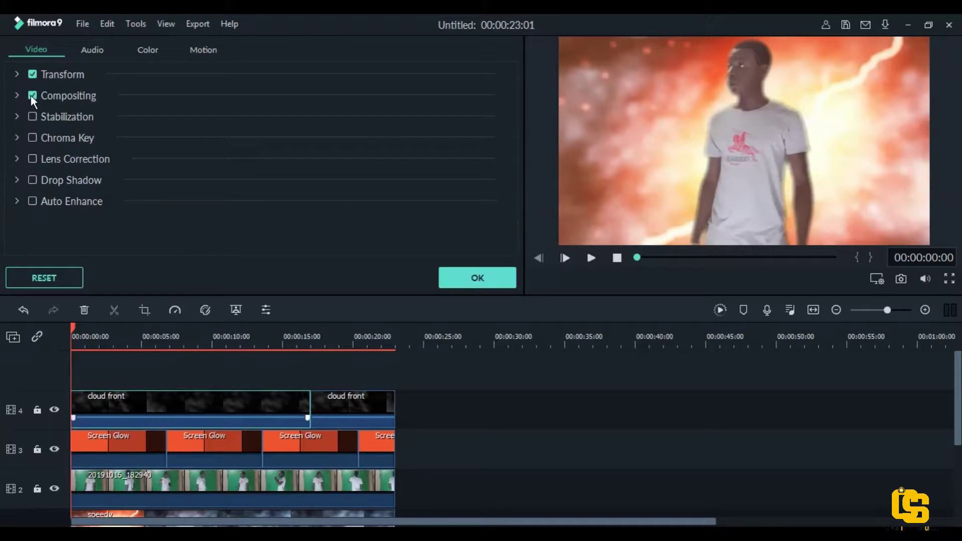
pyautogui.click(15, 95)
pyautogui.click(297, 133)
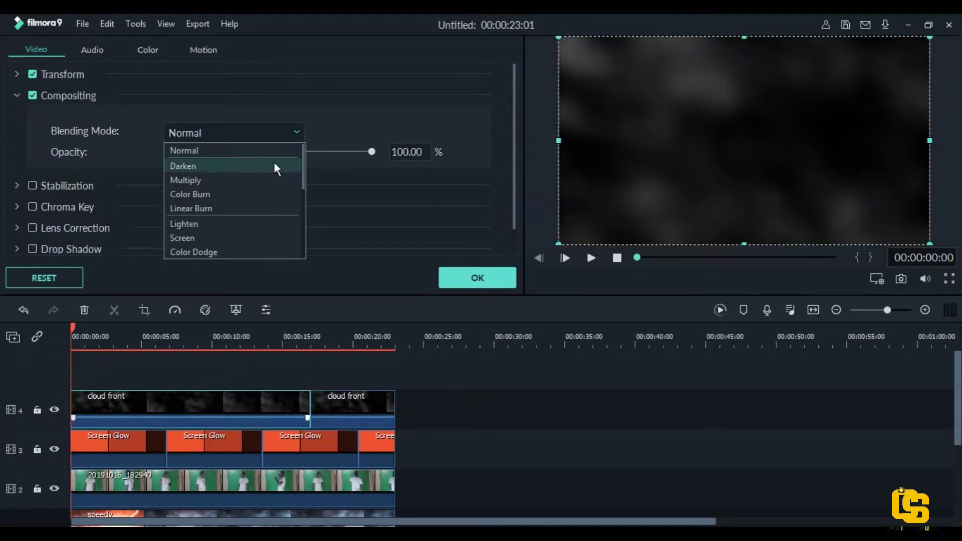
pyautogui.click(255, 236)
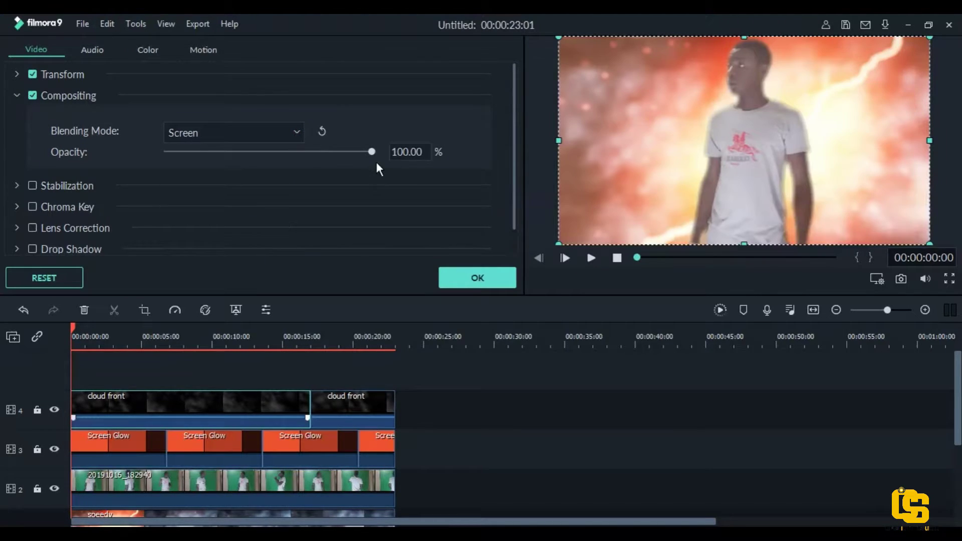
pyautogui.click(321, 407)
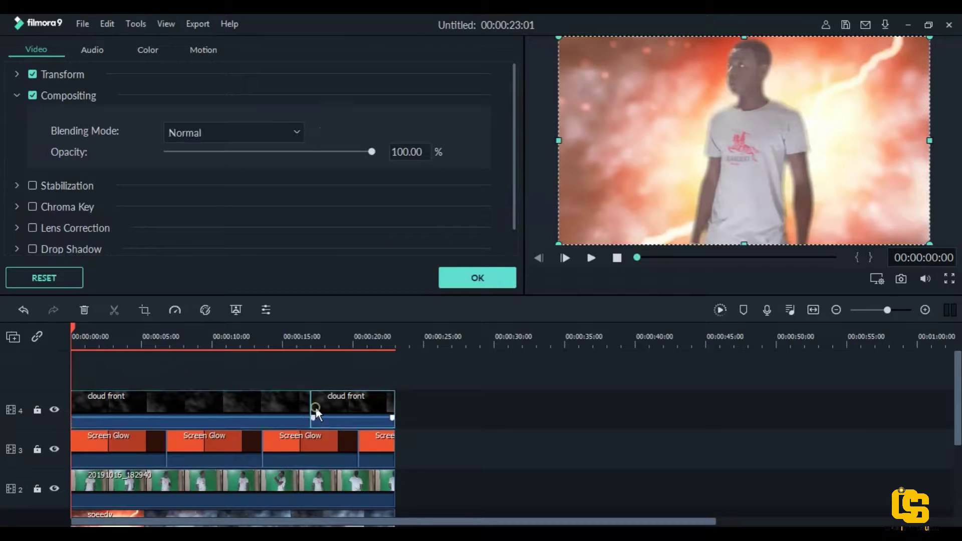
pyautogui.click(297, 134)
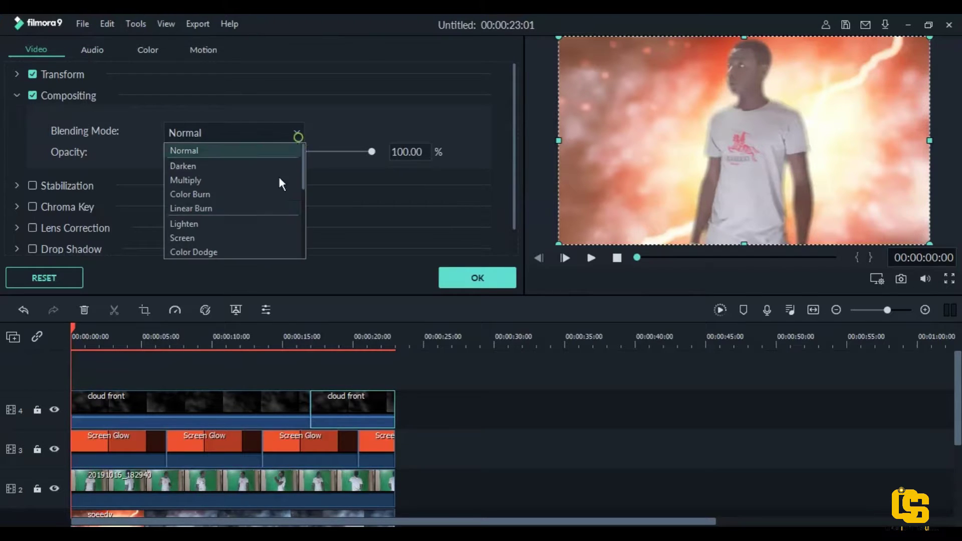
pyautogui.click(232, 238)
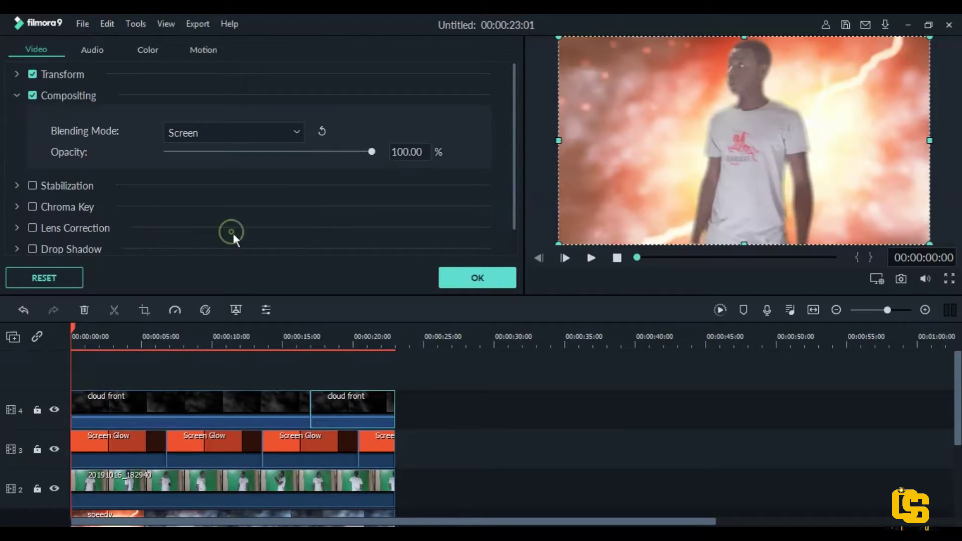
pyautogui.click(456, 284)
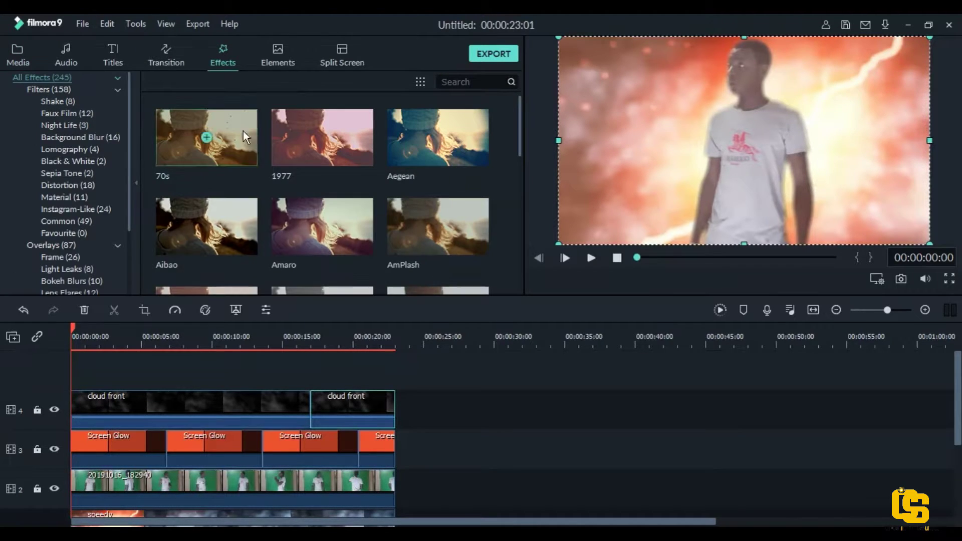
# Add the Sideways 2 shake effect on a new track, stretched across the whole video.
pyautogui.click(67, 99)
pyautogui.scroll(-2, 459, 217)
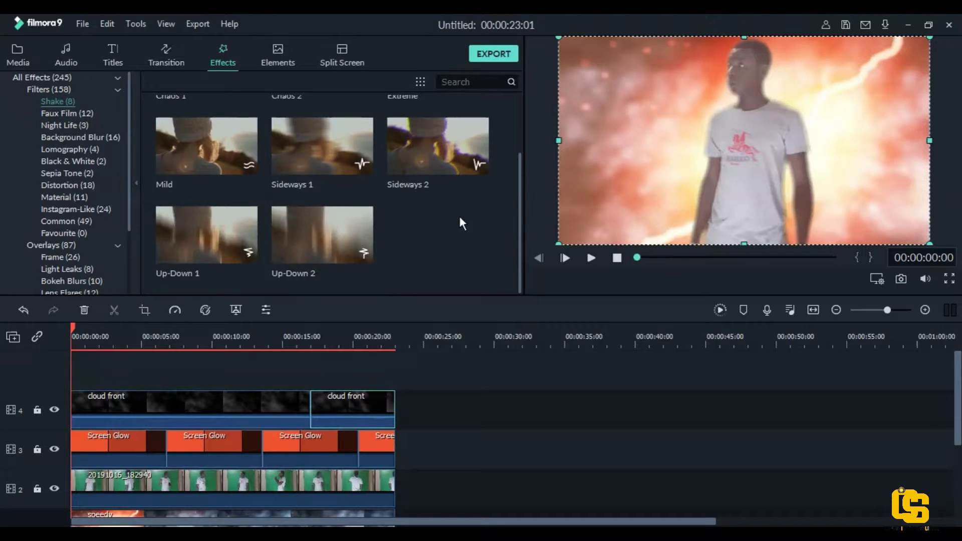
pyautogui.moveTo(445, 156); pyautogui.dragTo(79, 372)
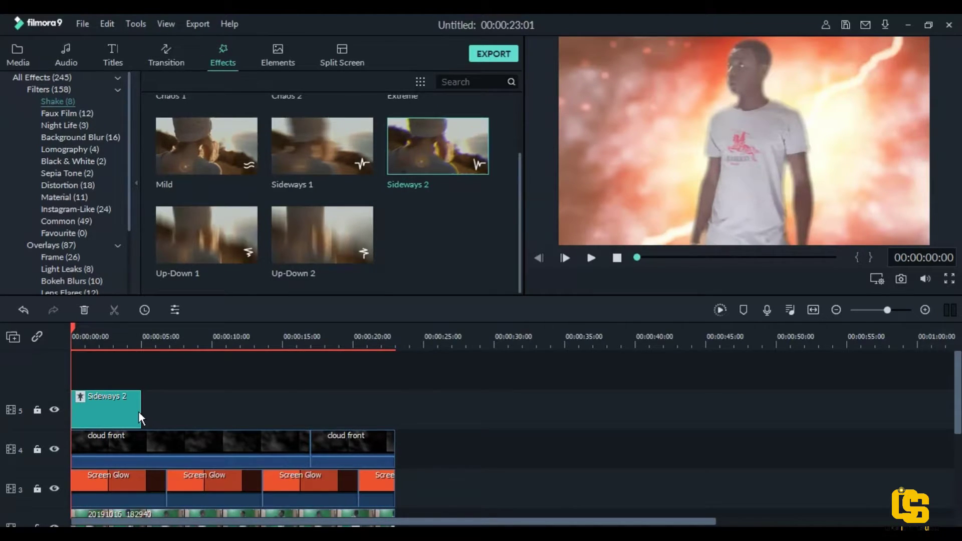
pyautogui.moveTo(139, 411); pyautogui.dragTo(396, 414)
# Lower the Sideways 2 Frequency to 11.03 and turn off RGB Separate.
pyautogui.doubleClick(249, 401)
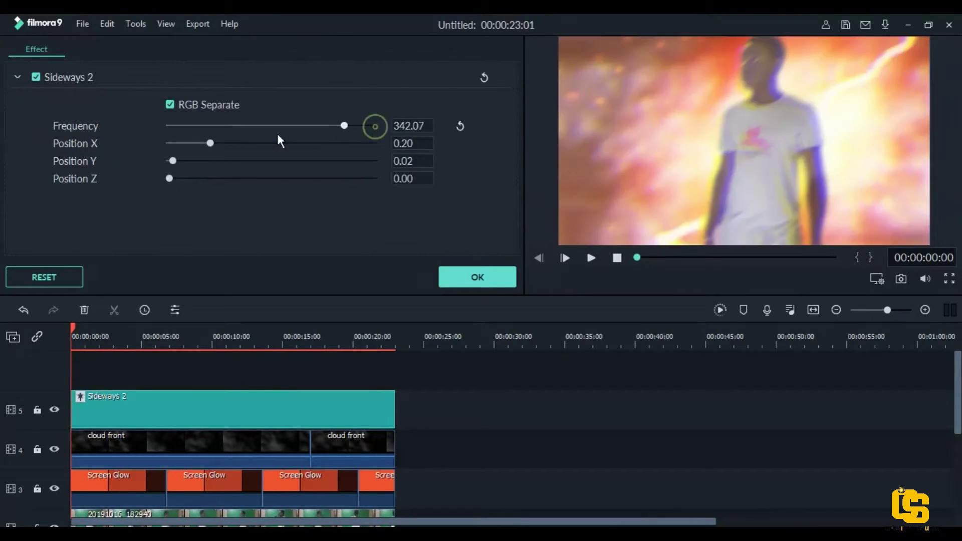
pyautogui.moveTo(278, 136); pyautogui.dragTo(182, 144)
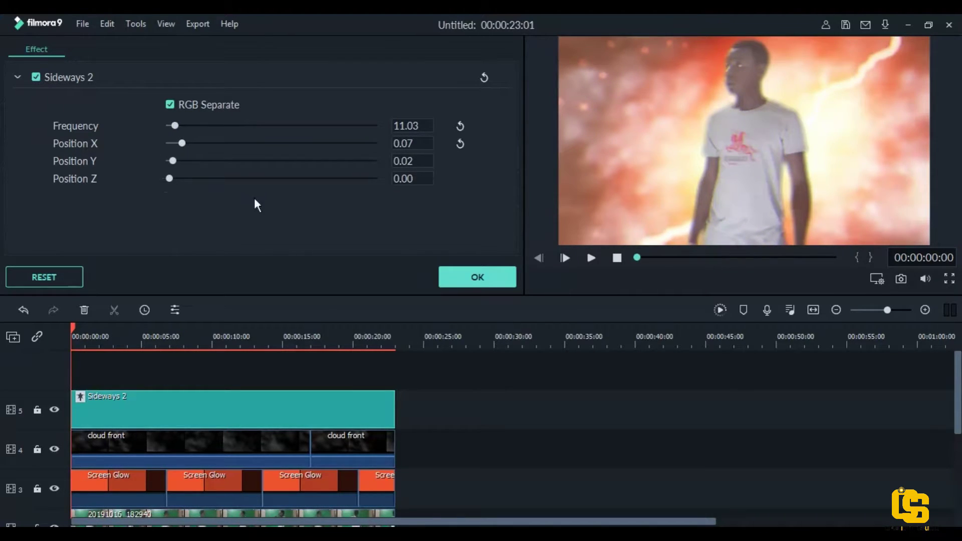
pyautogui.click(168, 104)
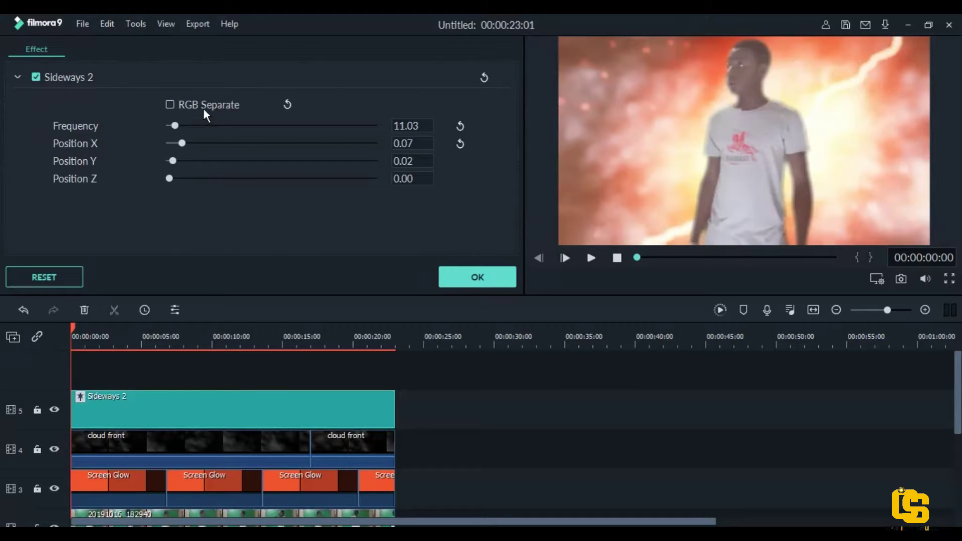
pyautogui.click(486, 284)
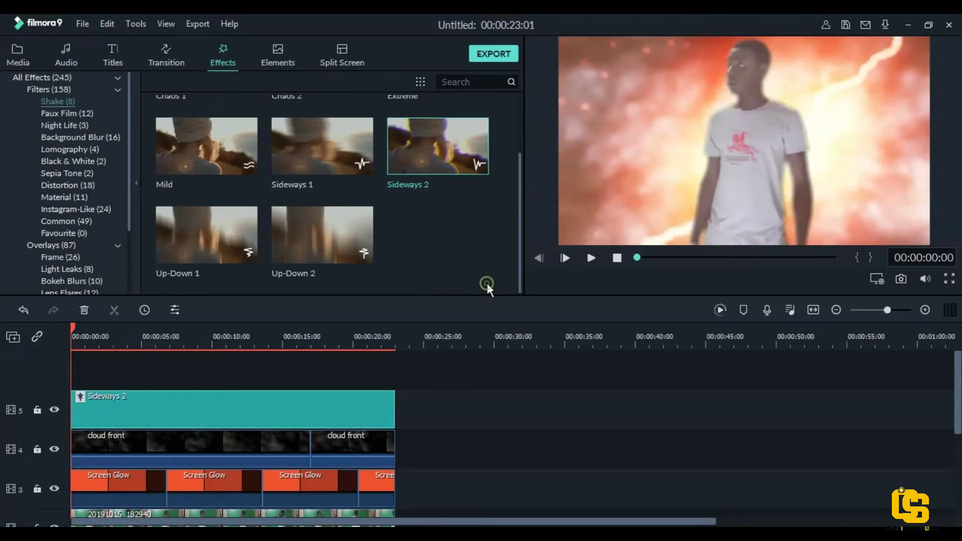
# Drag 'The Flash CW Soundtrack - Reverse Flash Action Theme' from Desktop > new edeting onto Filmora's track 1.
pyautogui.scroll(-3, 413, 416)
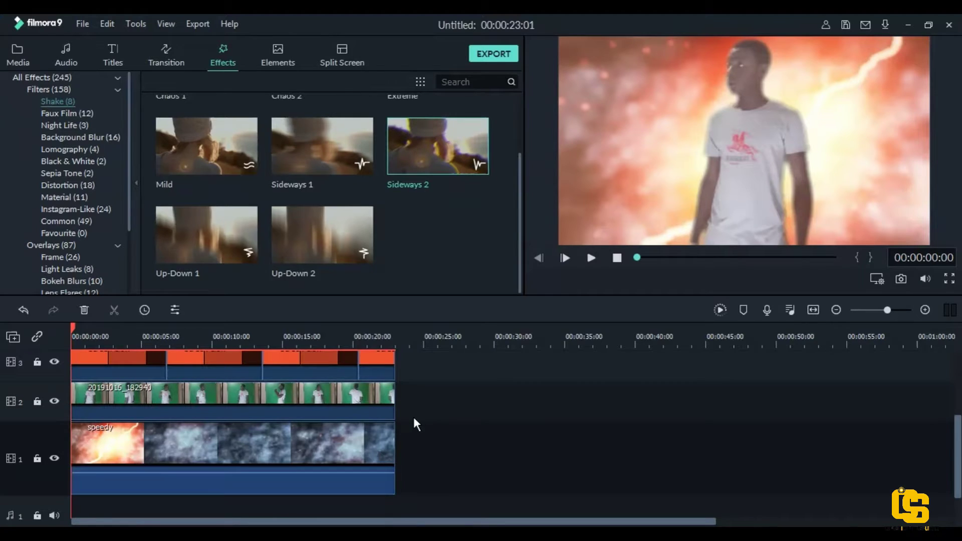
pyautogui.hotkey('alt', 'Tab')
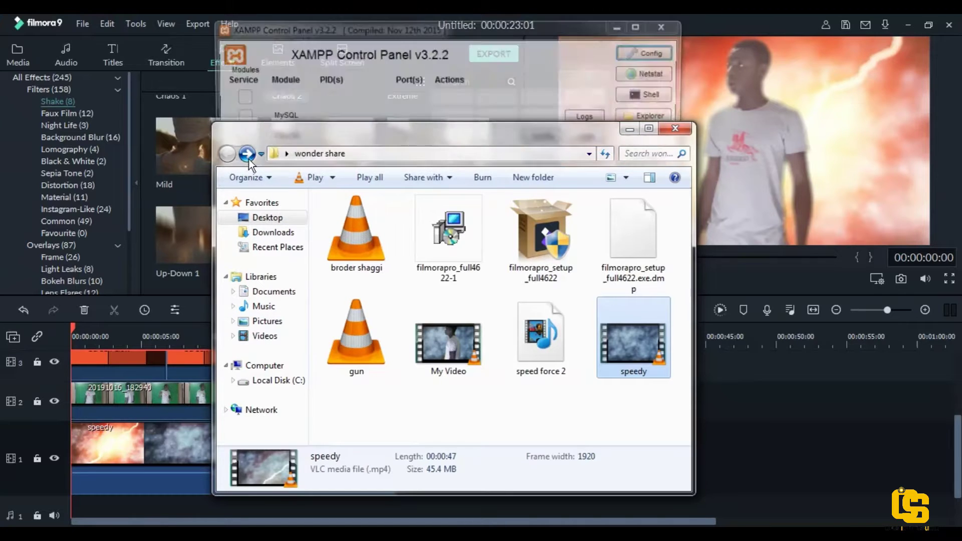
pyautogui.click(248, 155)
pyautogui.click(396, 424)
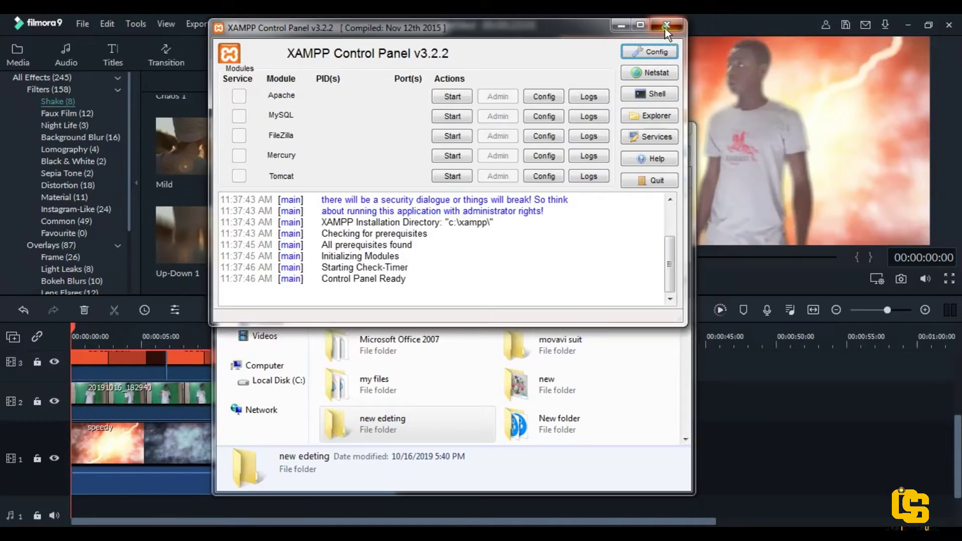
pyautogui.click(666, 28)
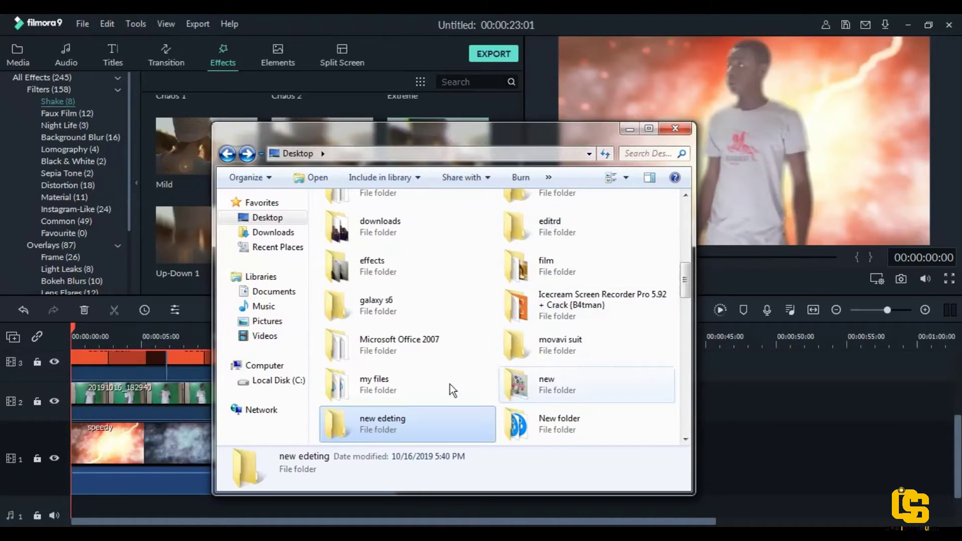
pyautogui.doubleClick(399, 427)
pyautogui.scroll(-8, 481, 327)
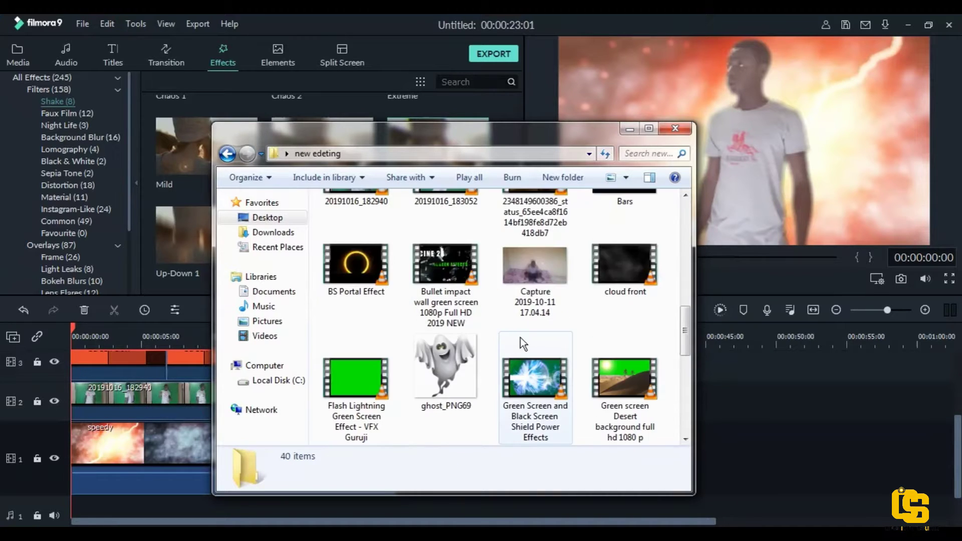
pyautogui.scroll(3, 583, 343)
pyautogui.scroll(-2, 584, 341)
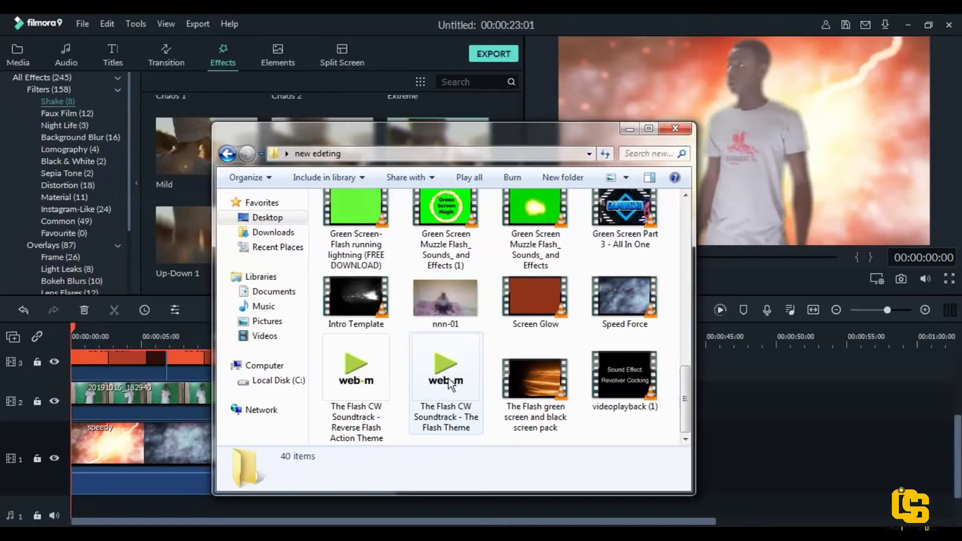
pyautogui.moveTo(359, 396); pyautogui.dragTo(851, 436)
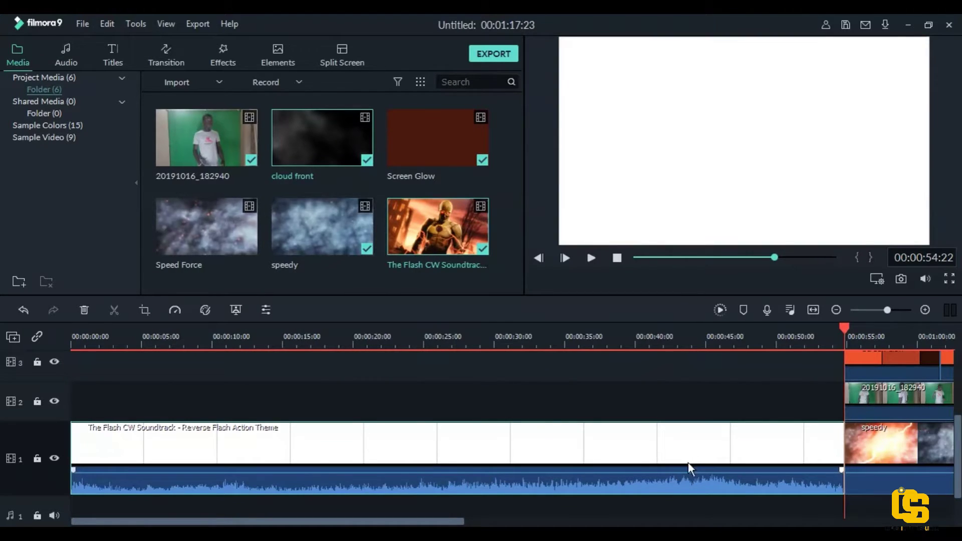
# Detach the Flash soundtrack's audio and delete its video part.
pyautogui.scroll(-2, 651, 511)
pyautogui.rightClick(646, 436)
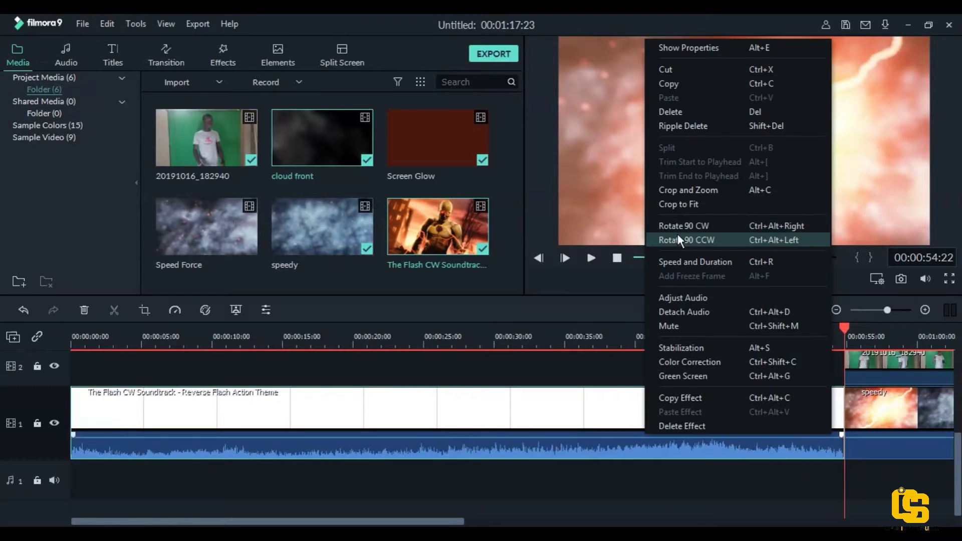
pyautogui.click(689, 311)
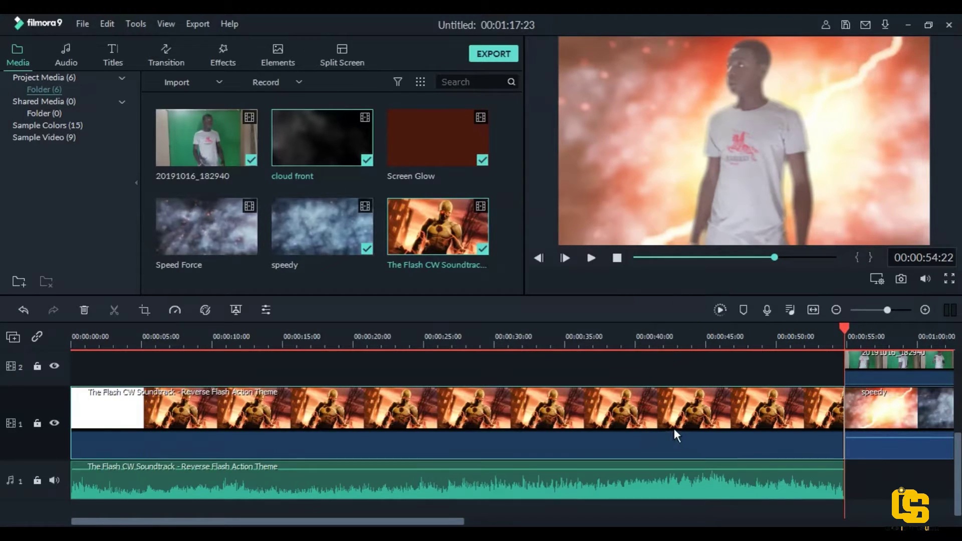
pyautogui.doubleClick(666, 403)
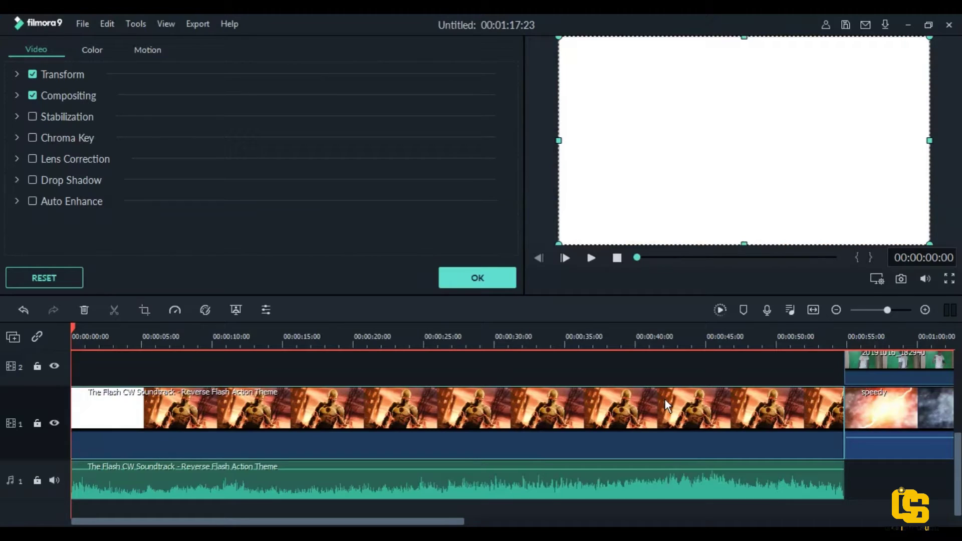
pyautogui.press('Delete')
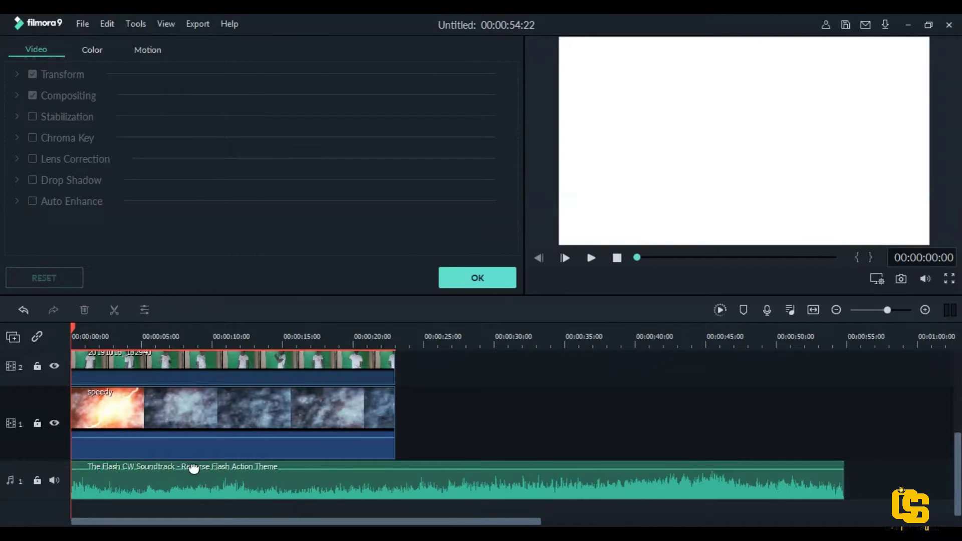
# Set the soundtrack volume to 6.00 dB and trim it to end at 00:00:23:01.
pyautogui.moveTo(404, 477); pyautogui.dragTo(449, 494)
pyautogui.doubleClick(353, 479)
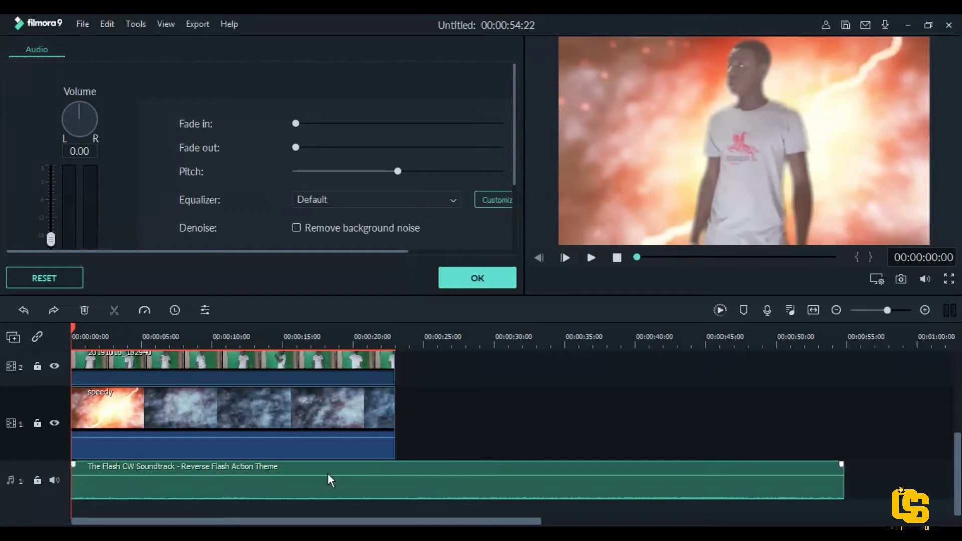
pyautogui.moveTo(576, 489); pyautogui.dragTo(577, 468)
pyautogui.click(479, 278)
pyautogui.moveTo(843, 474); pyautogui.dragTo(395, 473)
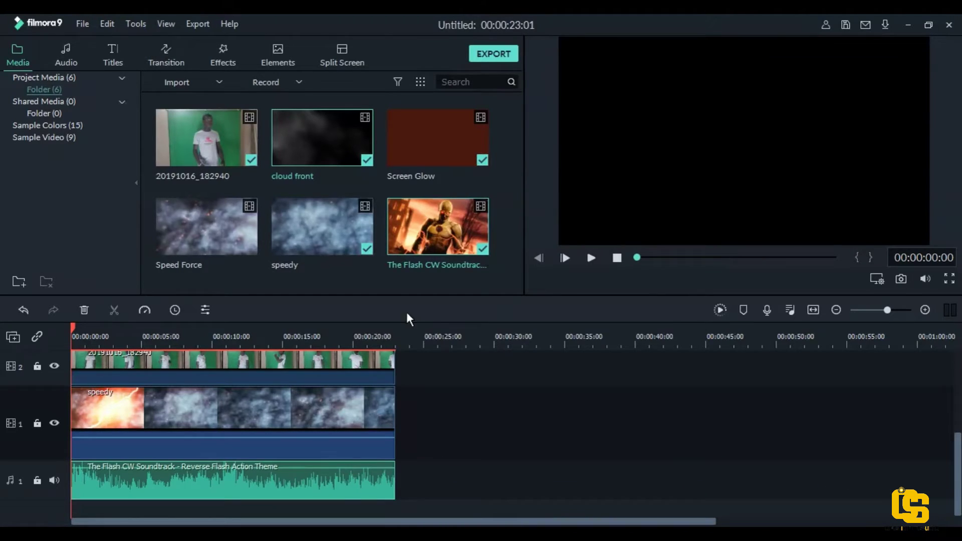
# Add a fade-out to the end of the Flash soundtrack.
pyautogui.doubleClick(282, 479)
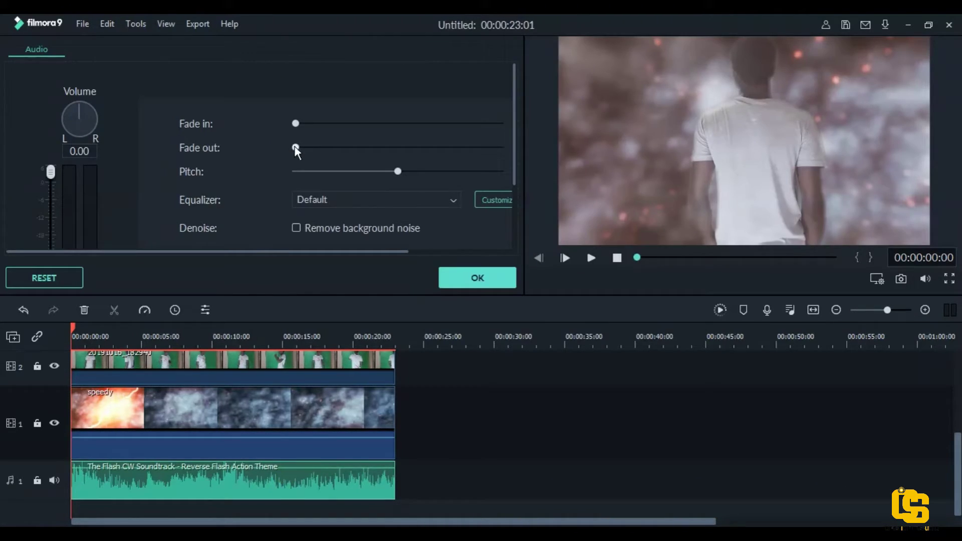
pyautogui.moveTo(295, 148); pyautogui.dragTo(307, 147)
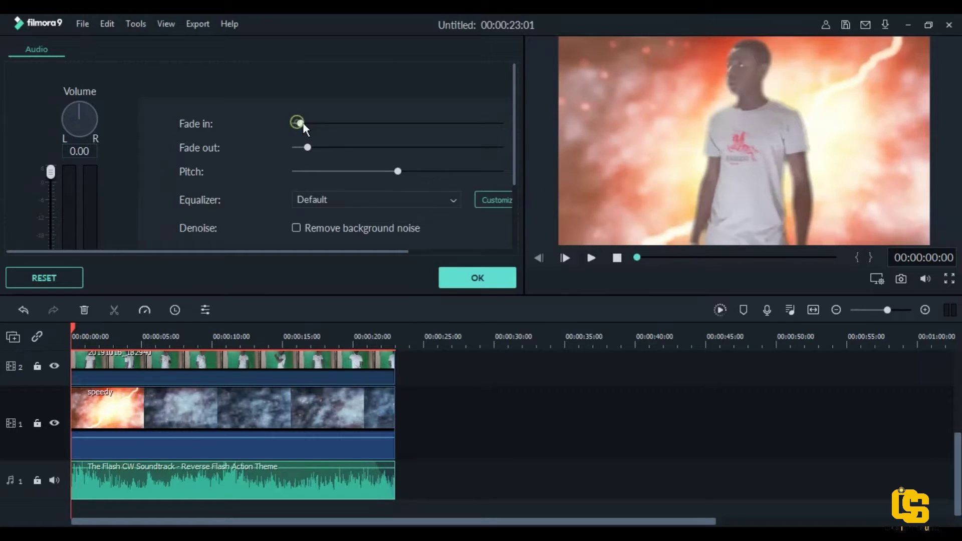
pyautogui.click(473, 279)
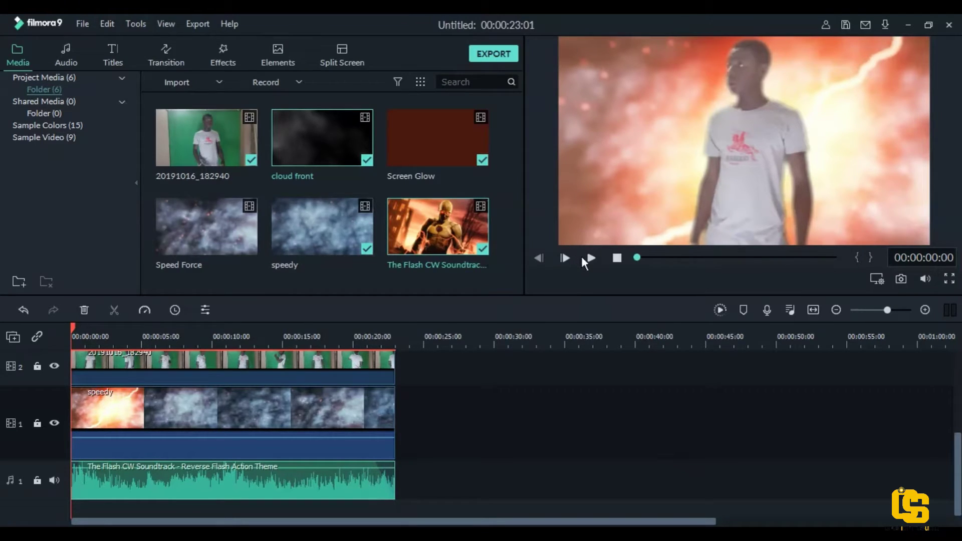
# Play back the 23-second edit to check it, then open the new edeting folder in Explorer.
pyautogui.click(587, 258)
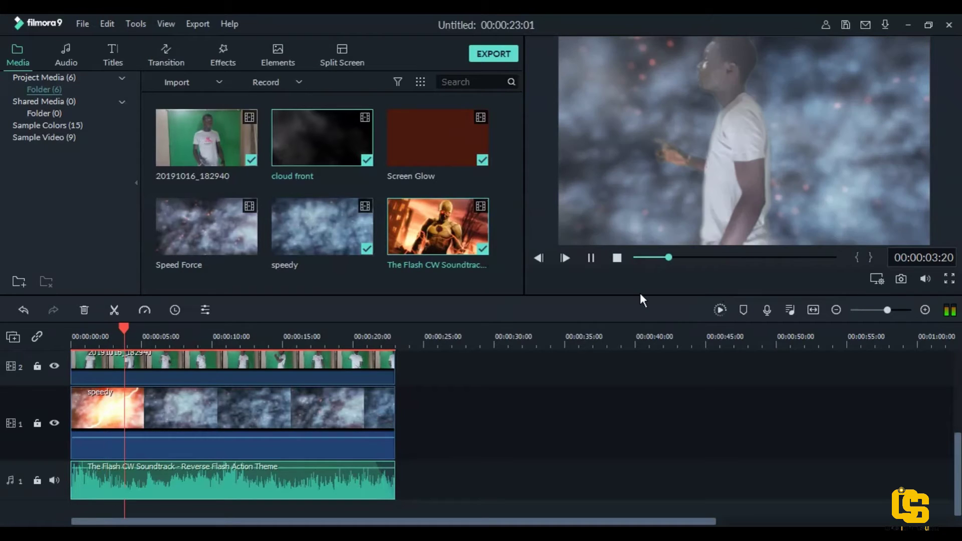
pyautogui.click(623, 260)
pyautogui.click(619, 258)
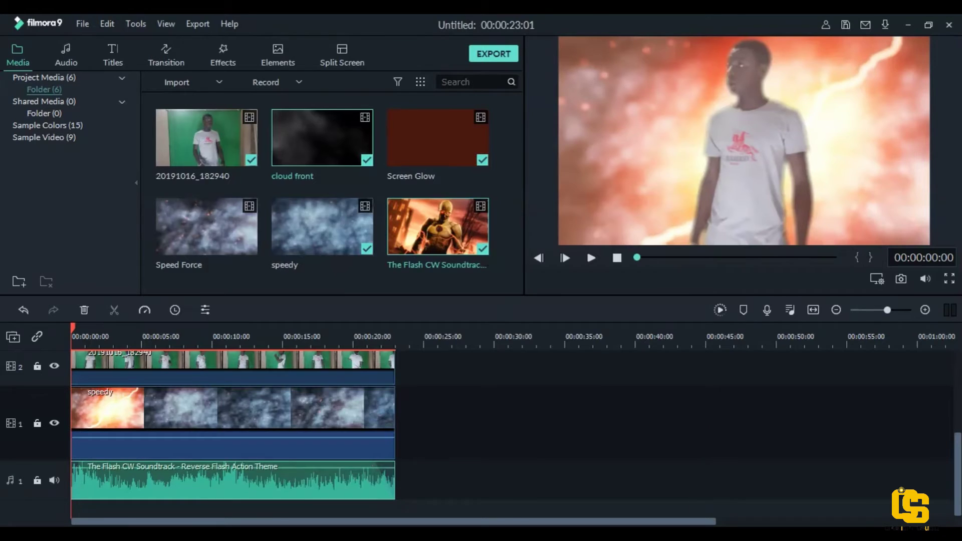
pyautogui.doubleClick(447, 217)
# Import the Bars image onto new top track 6 and stretch it to 00:00:23:01.
pyautogui.scroll(5, 451, 351)
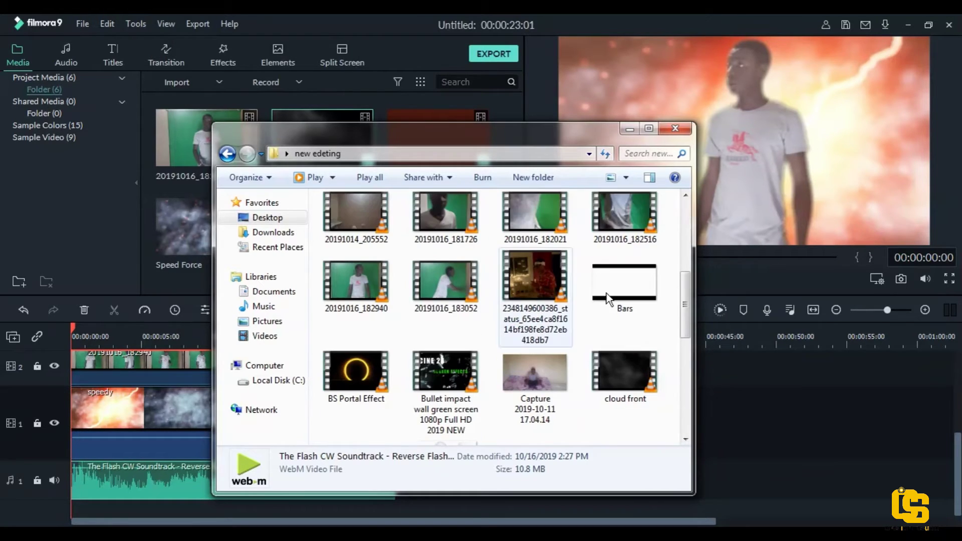
pyautogui.moveTo(634, 278); pyautogui.dragTo(146, 360)
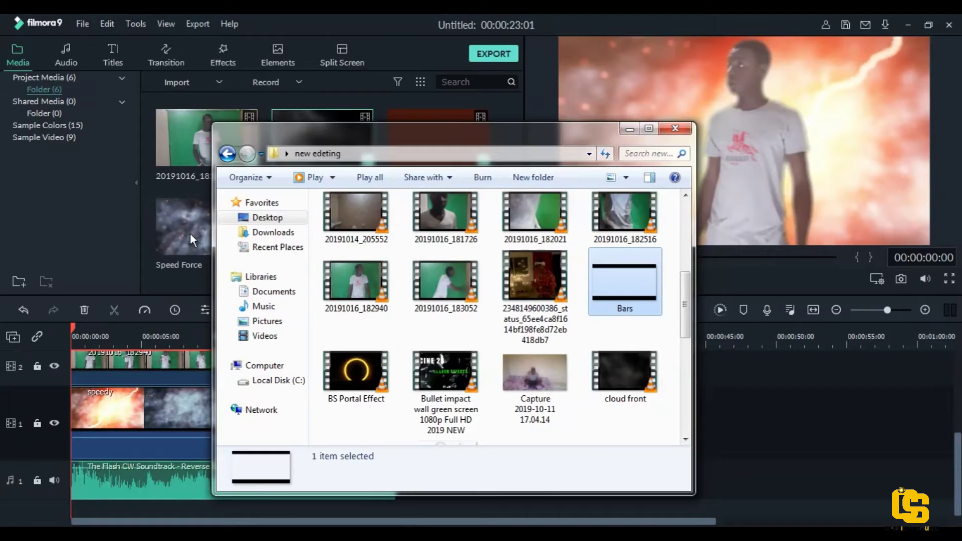
pyautogui.moveTo(191, 215); pyautogui.dragTo(181, 215)
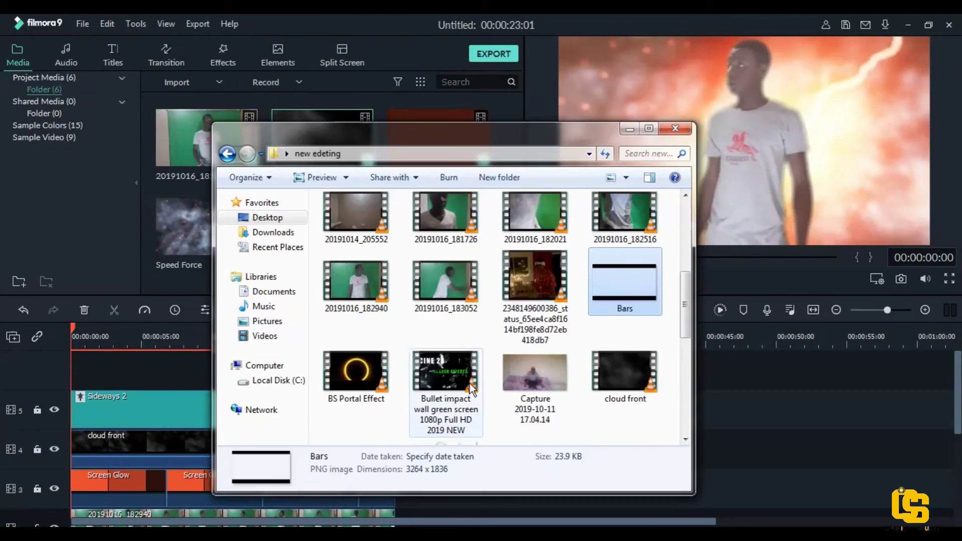
pyautogui.moveTo(626, 281); pyautogui.dragTo(82, 371)
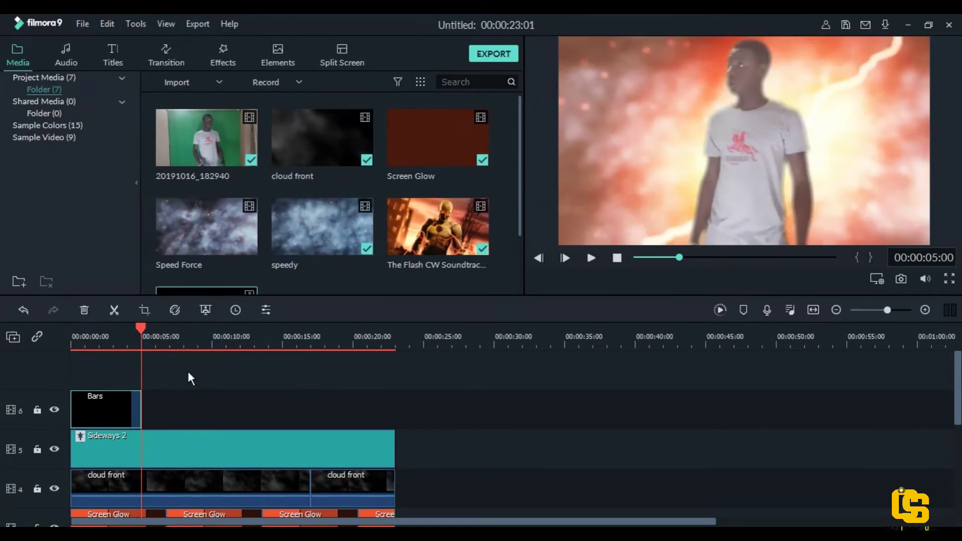
pyautogui.moveTo(142, 407); pyautogui.dragTo(395, 407)
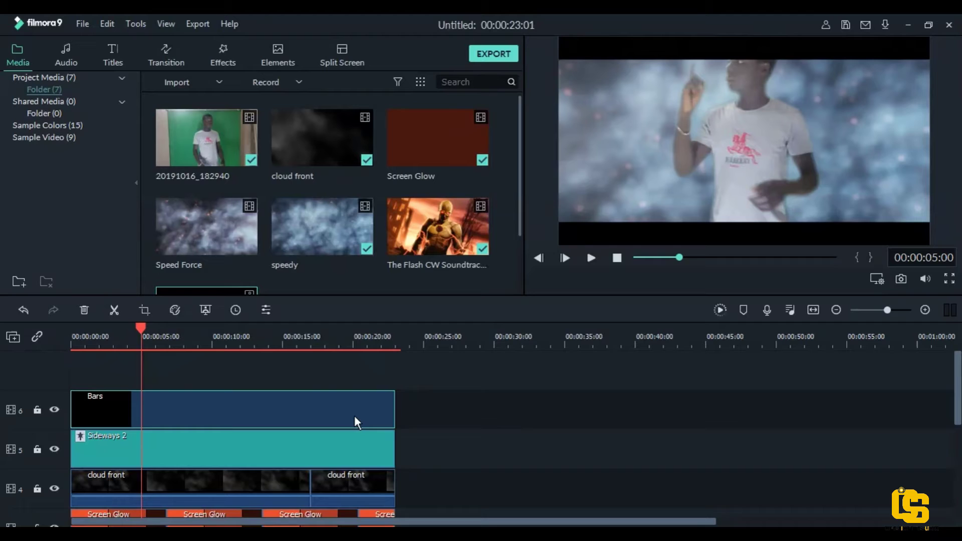
# Resize the Bars overlay by moving its top edge up and bottom edge down for thinner bars.
pyautogui.doubleClick(301, 407)
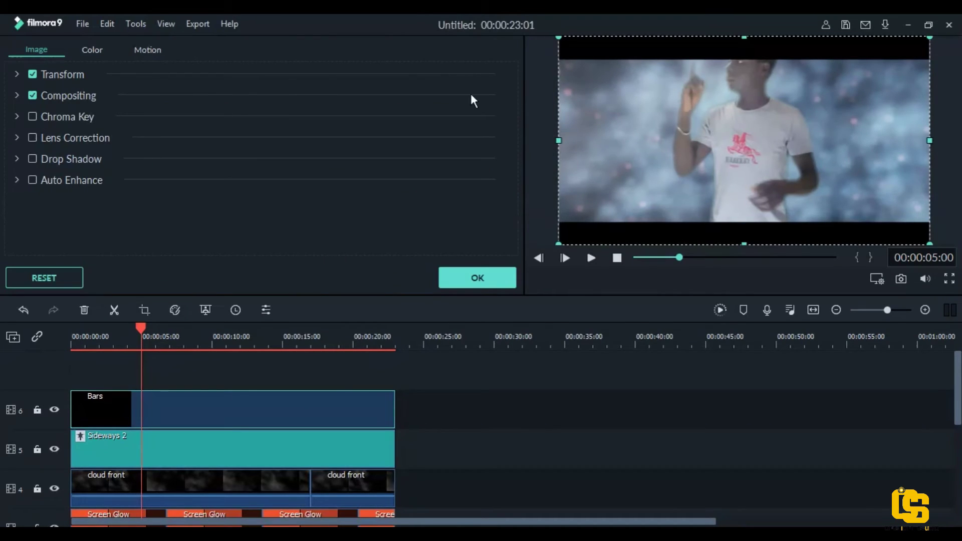
pyautogui.moveTo(749, 38); pyautogui.dragTo(743, 22)
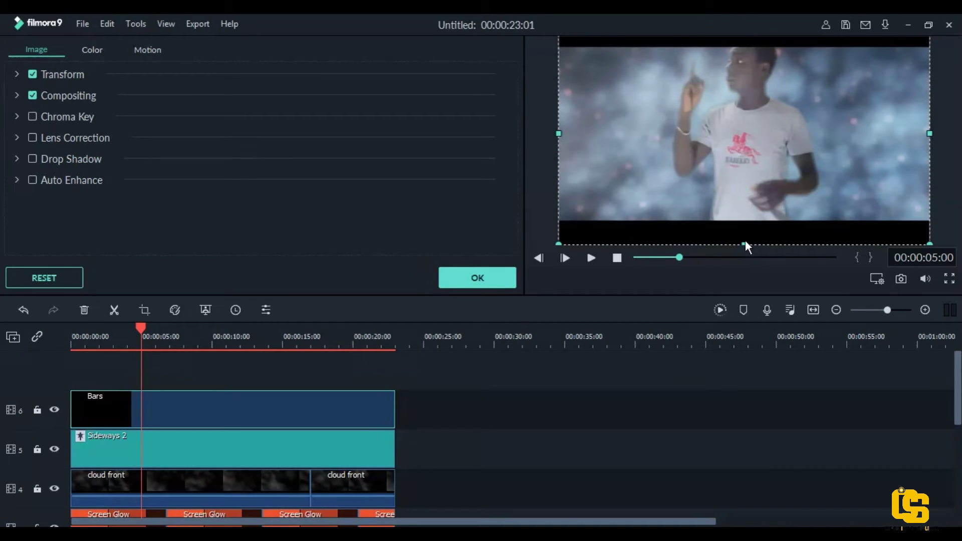
pyautogui.moveTo(745, 241); pyautogui.dragTo(746, 253)
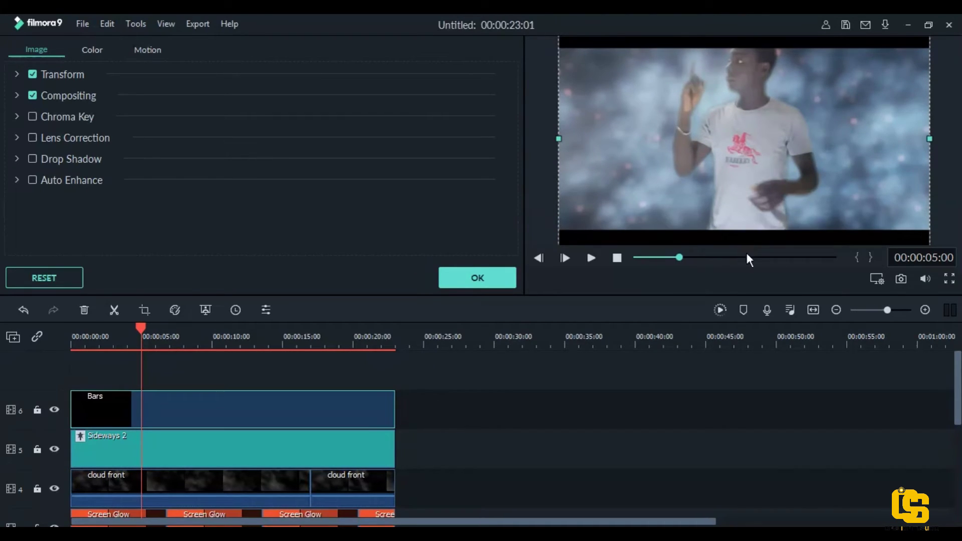
pyautogui.click(492, 466)
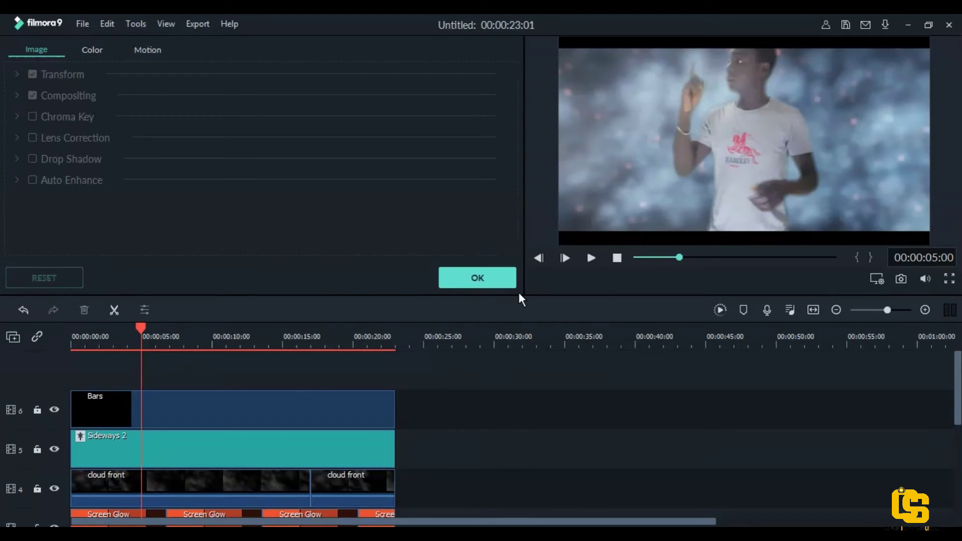
pyautogui.click(482, 278)
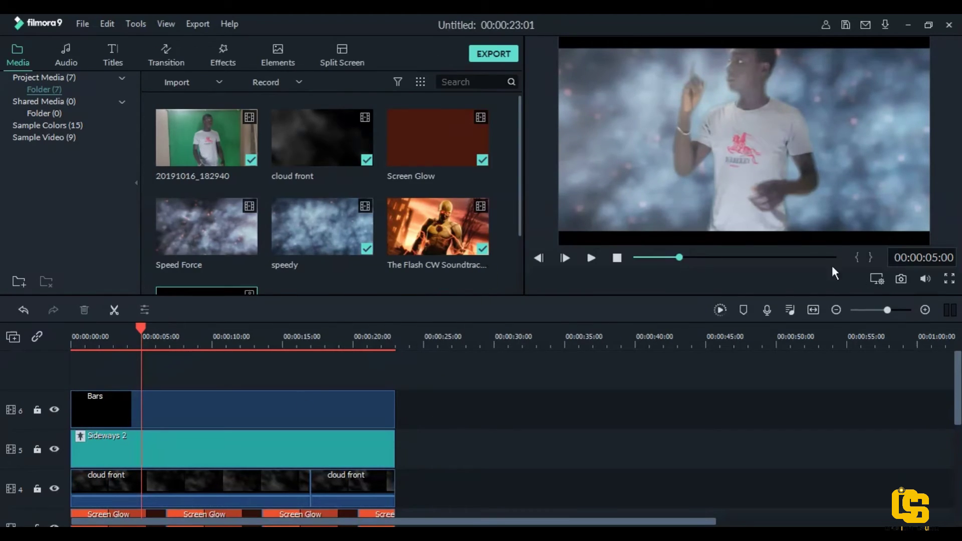
# Export the edit locally as 'My Video', a 1920x1080 MP4.
pyautogui.click(482, 58)
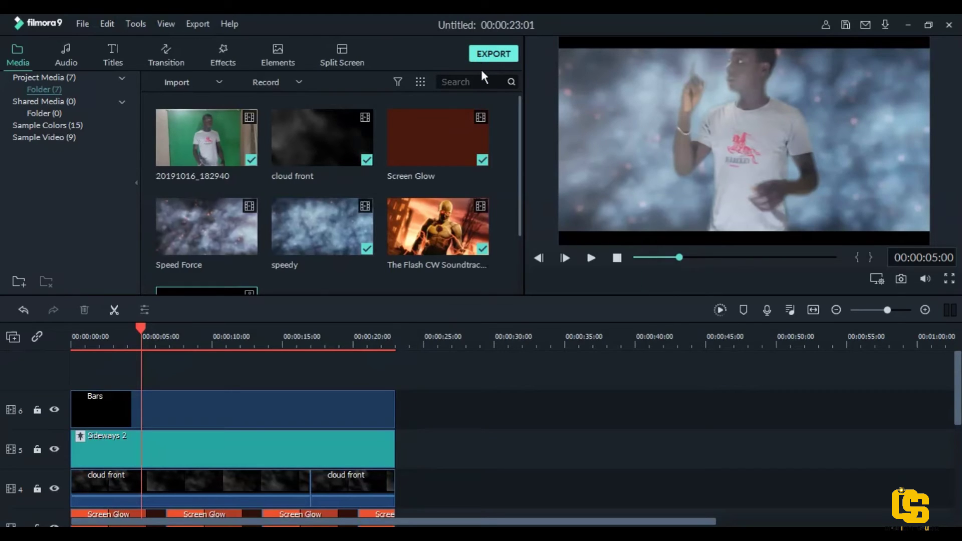
pyautogui.click(658, 181)
pyautogui.click(510, 55)
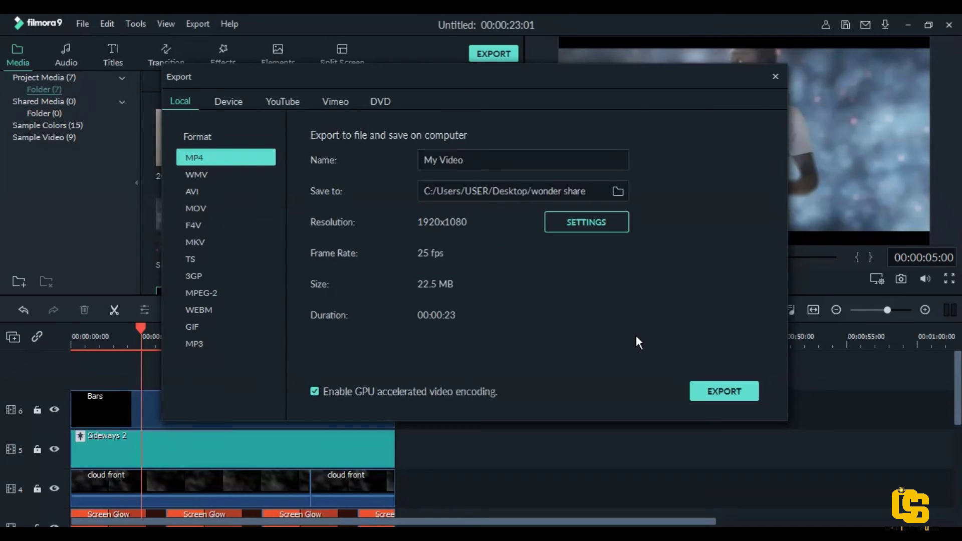
pyautogui.click(726, 390)
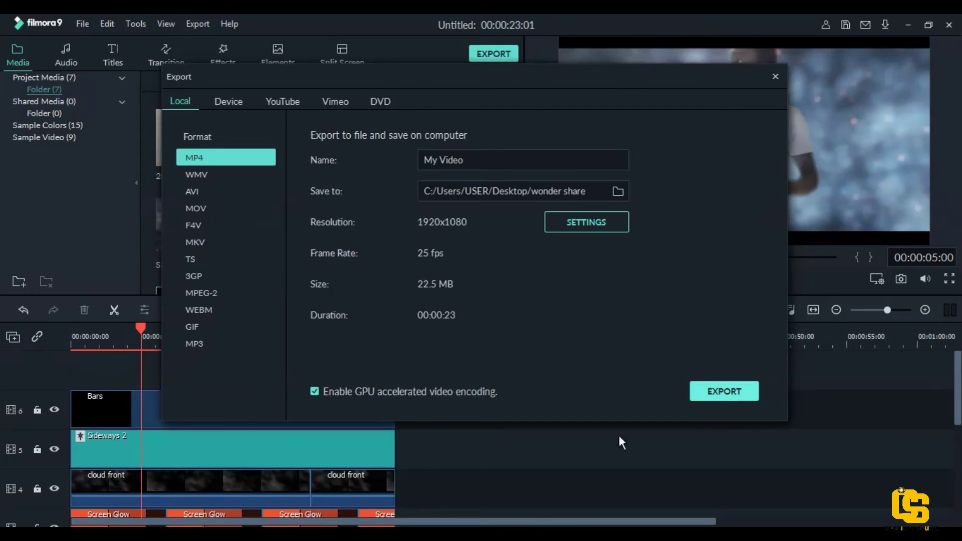
pyautogui.click(824, 531)
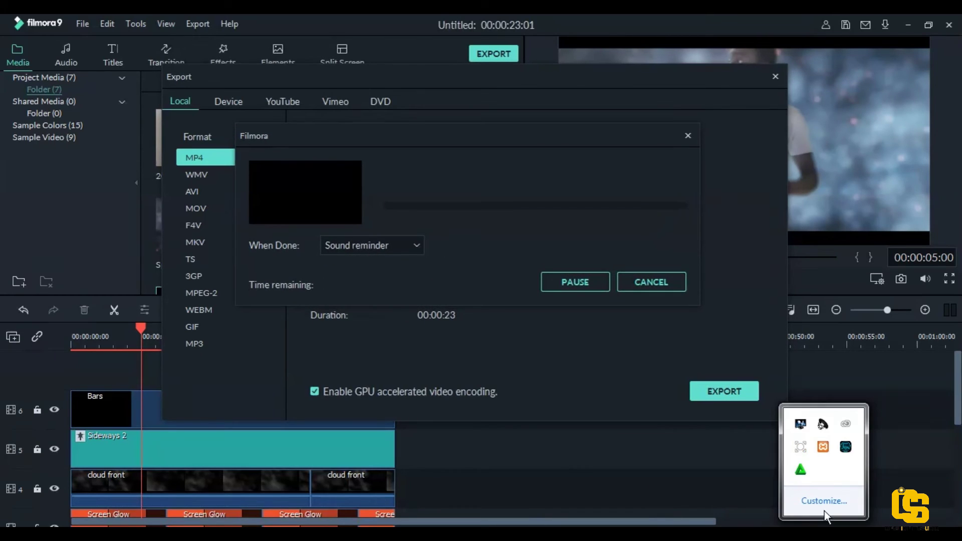
pyautogui.click(800, 456)
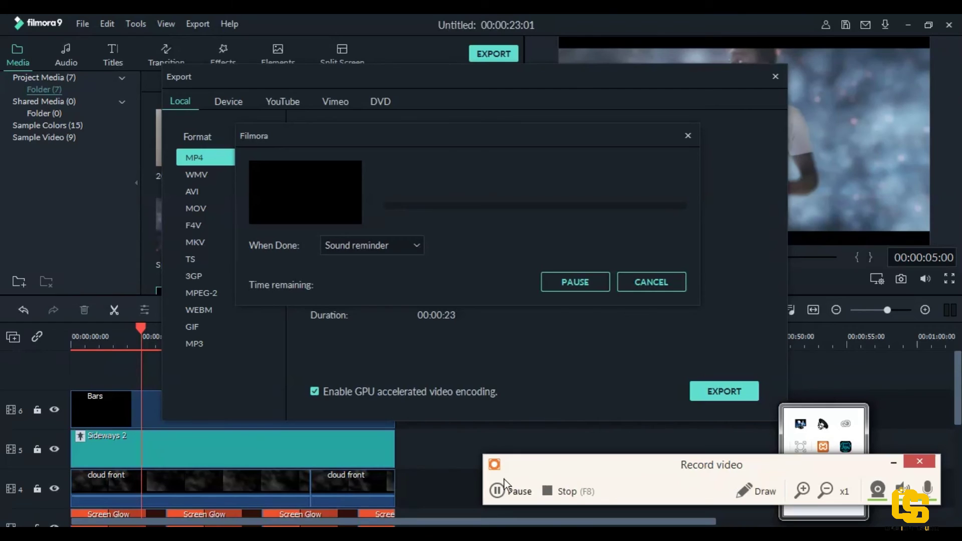